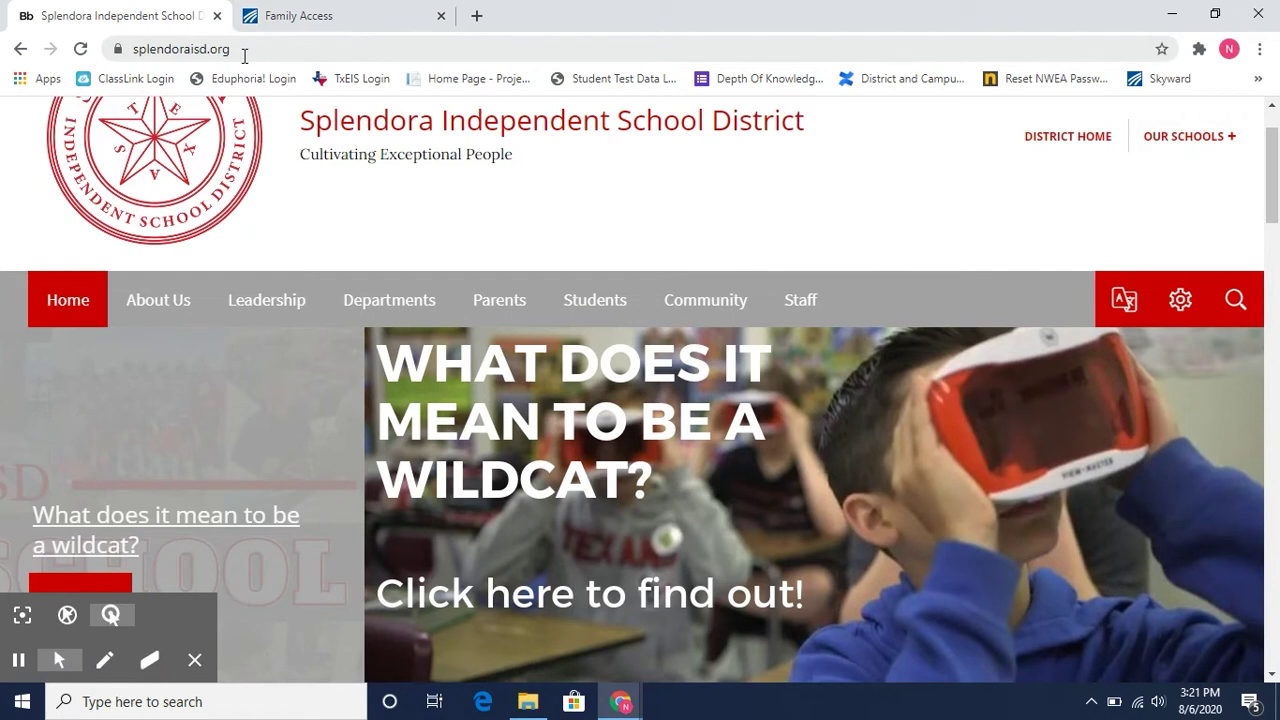
Step: Open the district's Family Access sign-in page from the Family Access tile
{"action": "scroll", "coordinate": [751, 510], "scroll_direction": "down", "scroll_amount": 3}
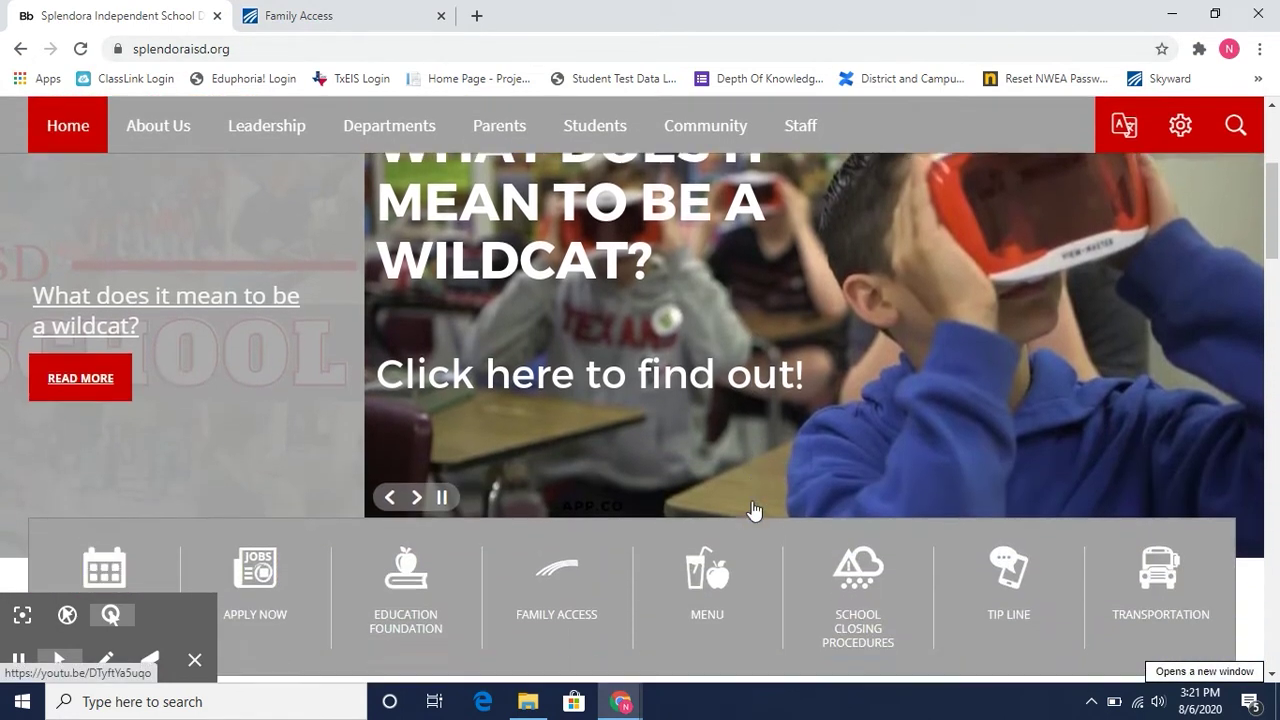
{"action": "scroll", "coordinate": [755, 513], "scroll_direction": "down", "scroll_amount": 1}
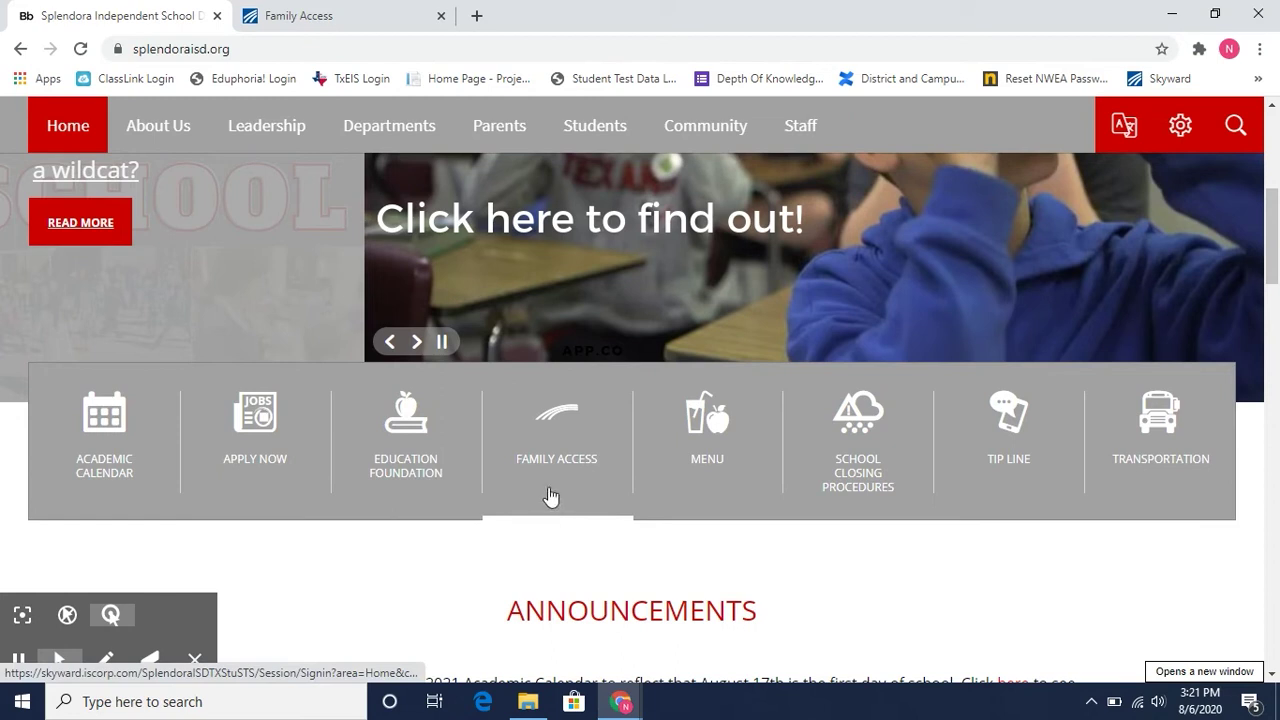
{"action": "left_click", "coordinate": [537, 455]}
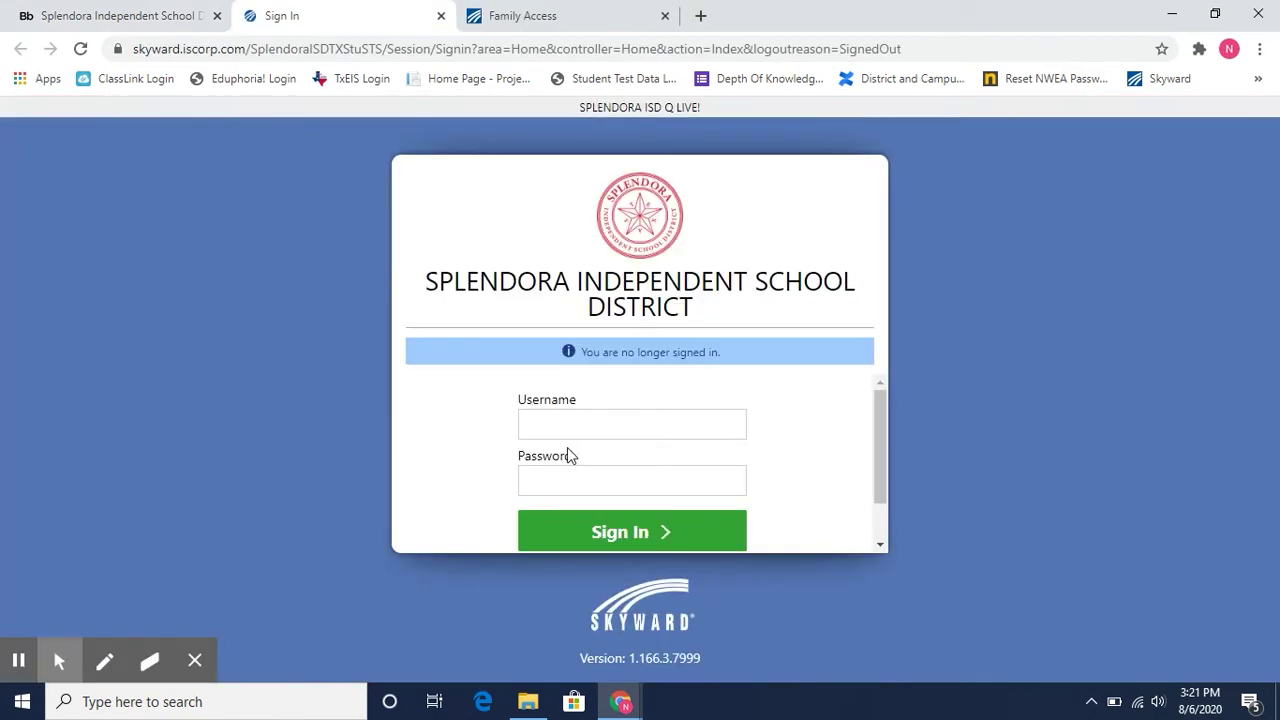
Step: Visit the 'Forgot your Username or Password?' page, then return to Sign In
{"action": "scroll", "coordinate": [797, 477], "scroll_direction": "down", "scroll_amount": 1}
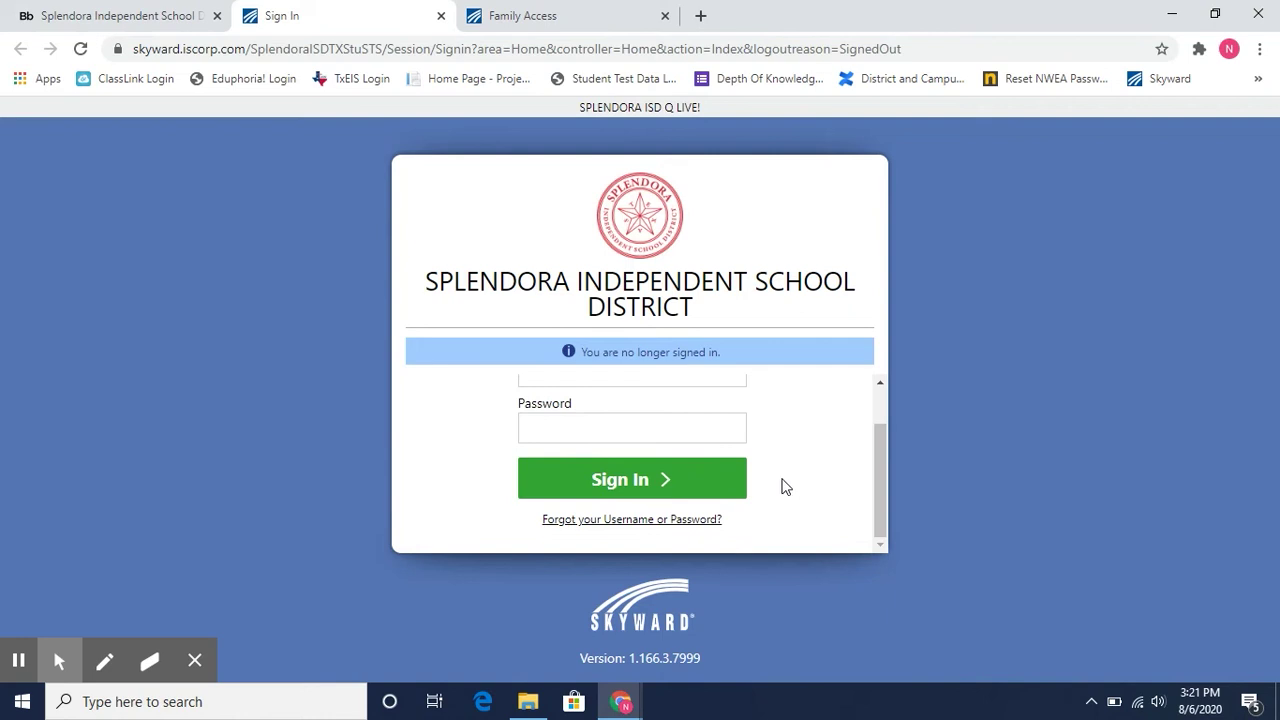
{"action": "left_click", "coordinate": [643, 524]}
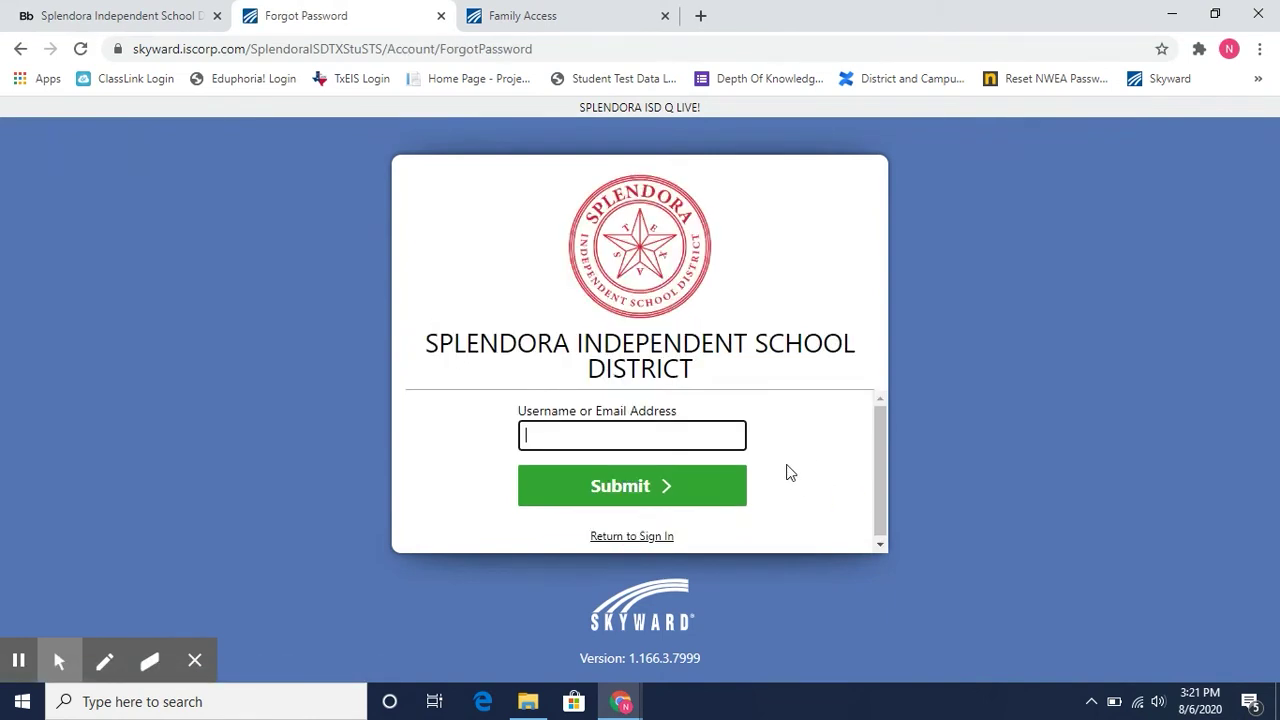
{"action": "left_click", "coordinate": [560, 437]}
{"action": "left_click", "coordinate": [644, 538]}
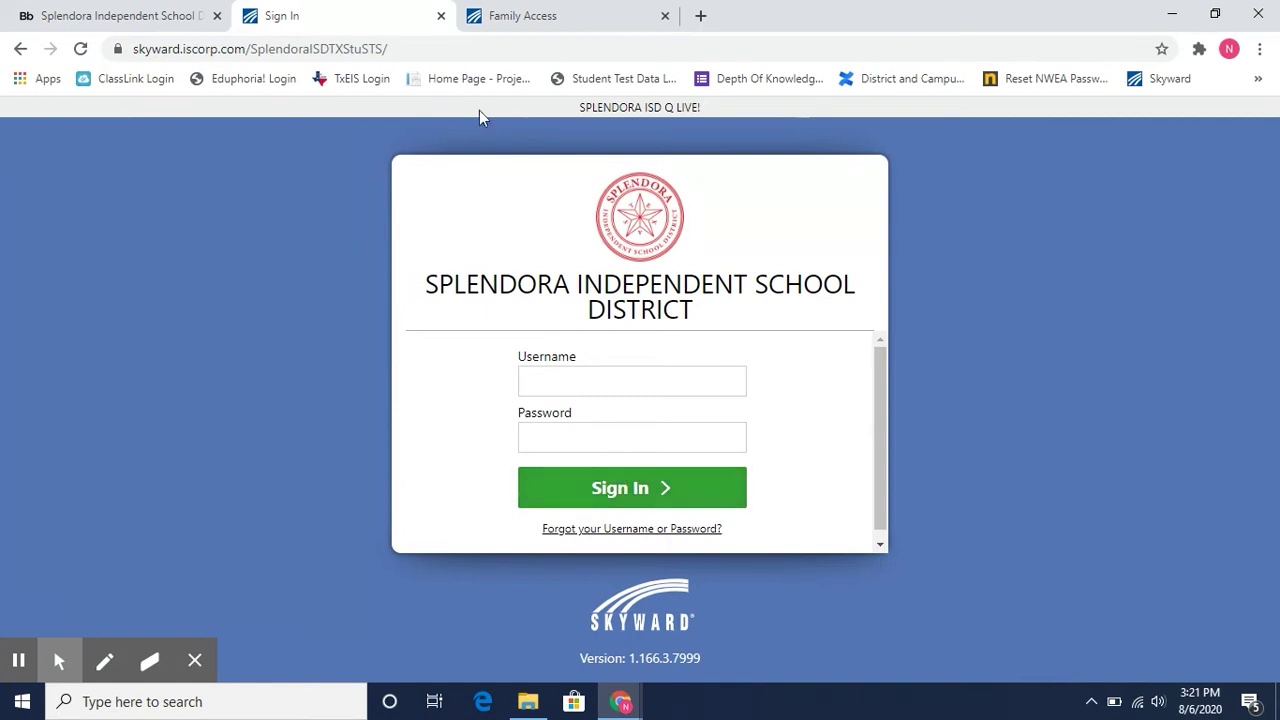
Step: On the signed-in Family Access dashboard, open the '2020-2021 Returning' registration tile
{"action": "left_click", "coordinate": [525, 24]}
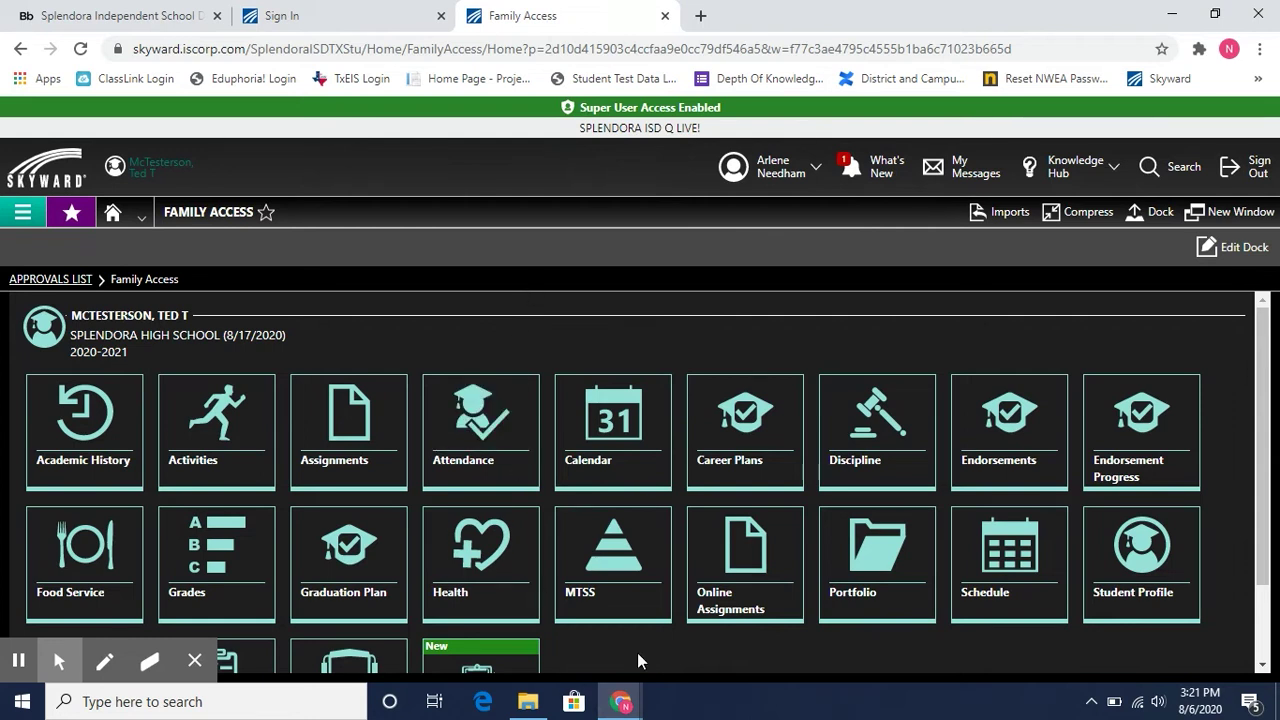
{"action": "scroll", "coordinate": [637, 652], "scroll_direction": "down", "scroll_amount": 1}
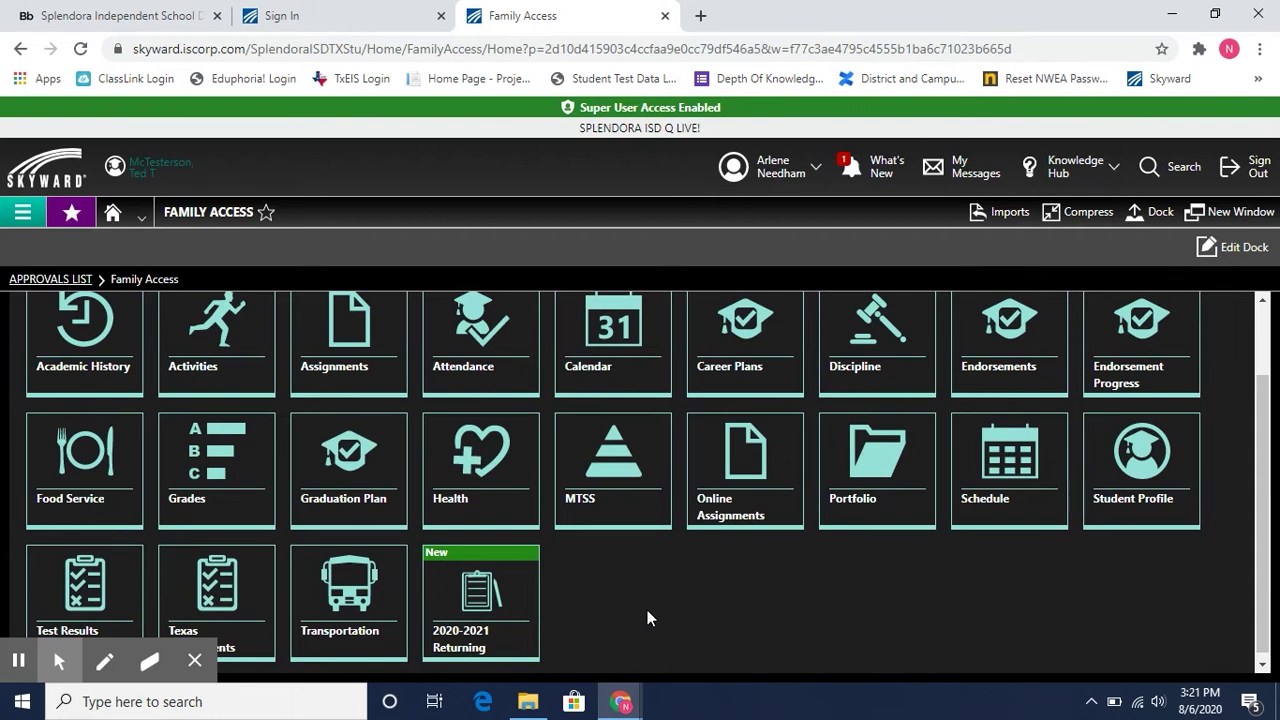
{"action": "left_click", "coordinate": [482, 615]}
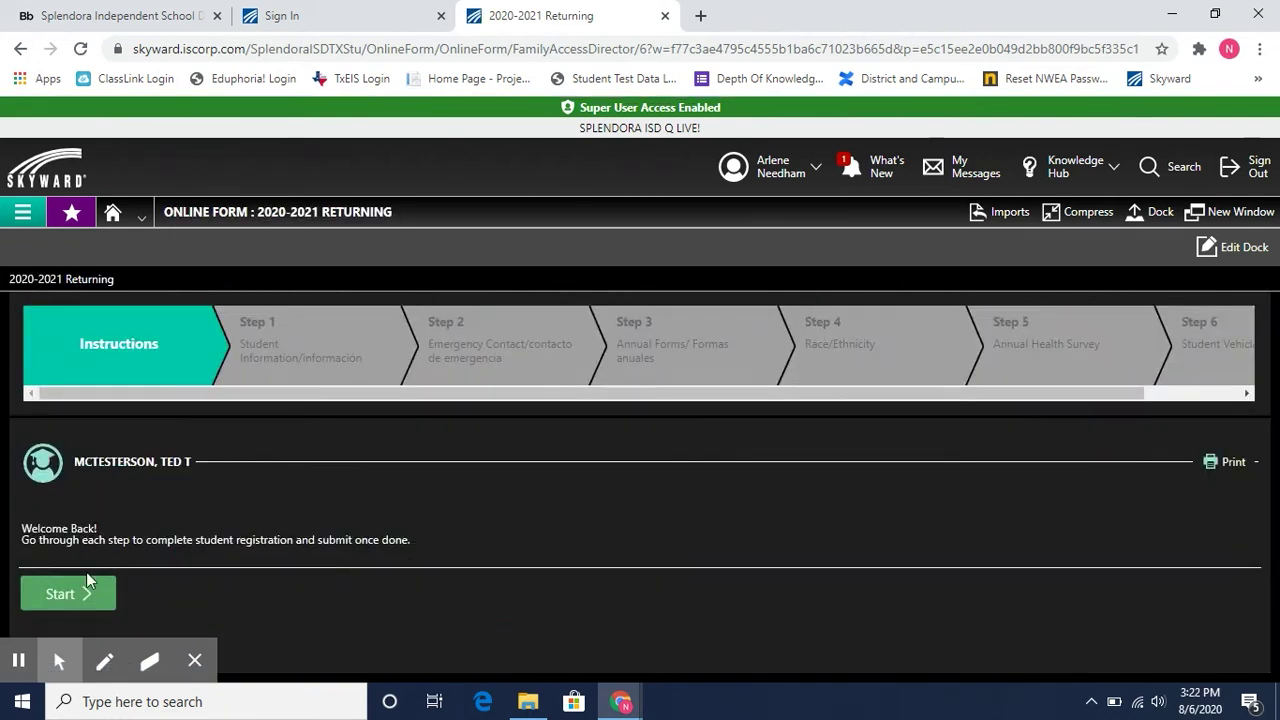
Step: Start the registration and review Step 1 Student Information down to the race checkboxes, with White checked
{"action": "left_click", "coordinate": [78, 593]}
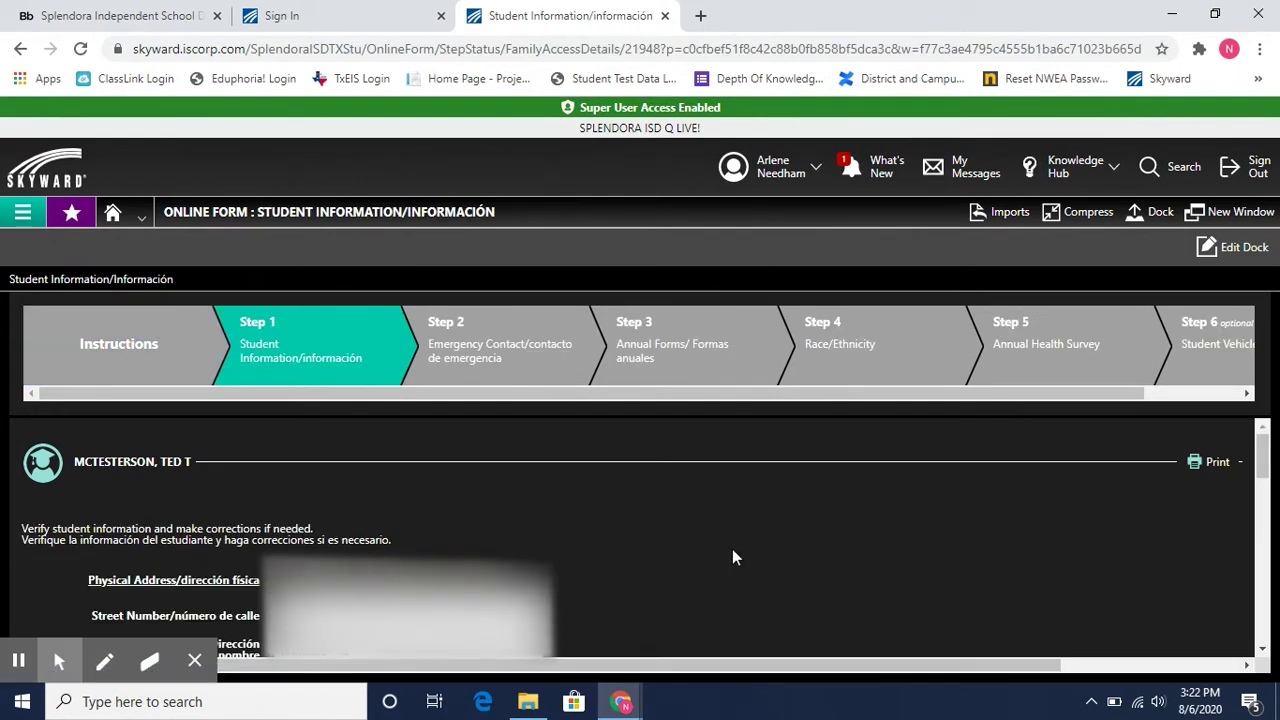
{"action": "scroll", "coordinate": [720, 536], "scroll_direction": "down", "scroll_amount": 1}
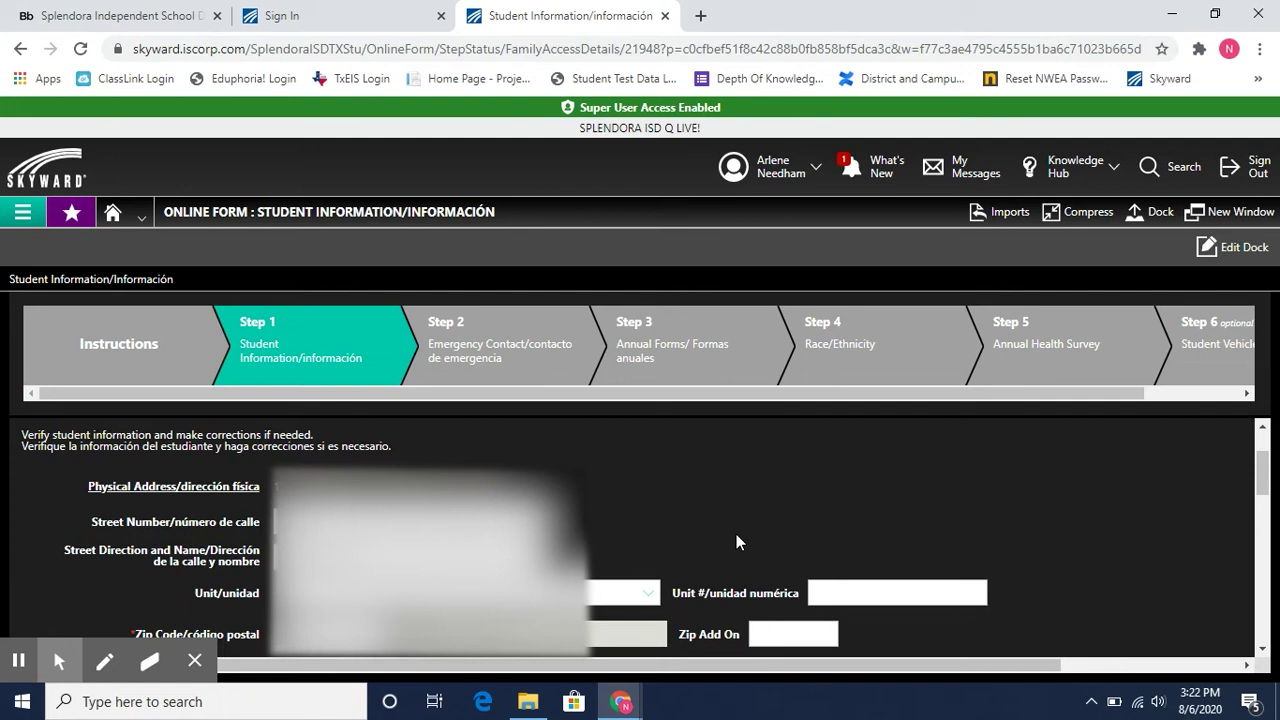
{"action": "scroll", "coordinate": [752, 517], "scroll_direction": "down", "scroll_amount": 1}
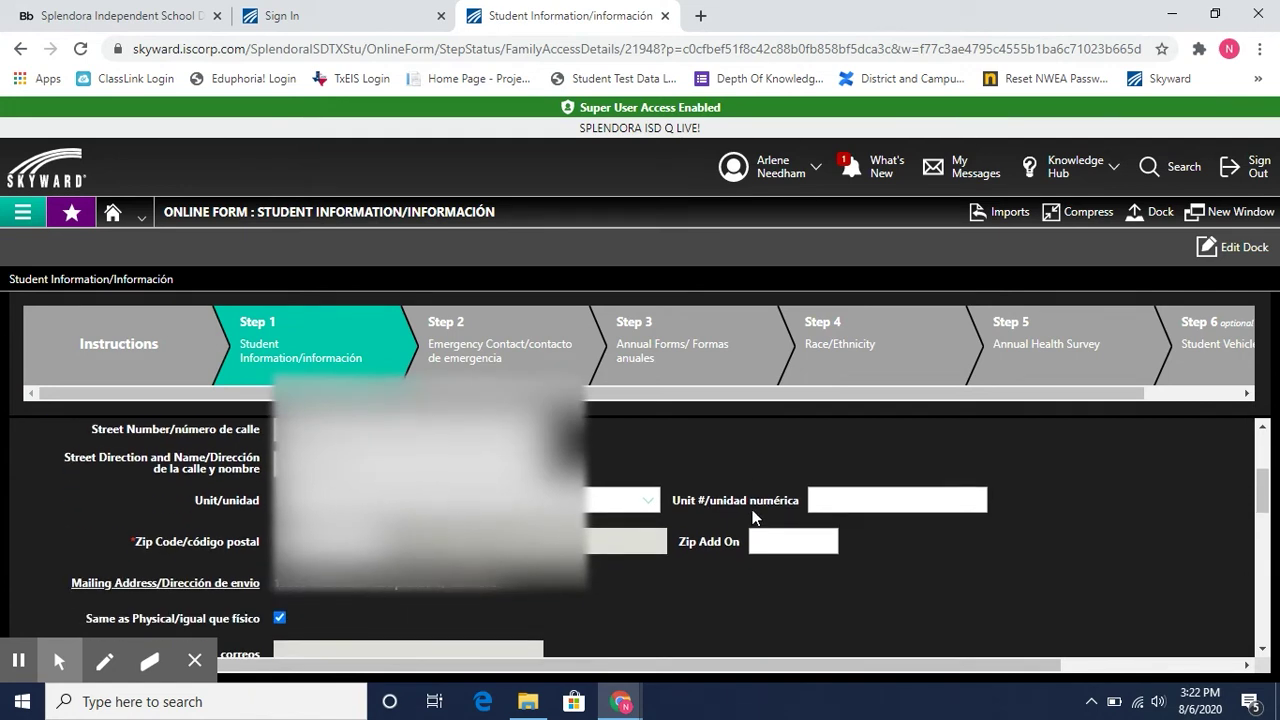
{"action": "scroll", "coordinate": [749, 527], "scroll_direction": "down", "scroll_amount": 1}
{"action": "scroll", "coordinate": [748, 526], "scroll_direction": "down", "scroll_amount": 1}
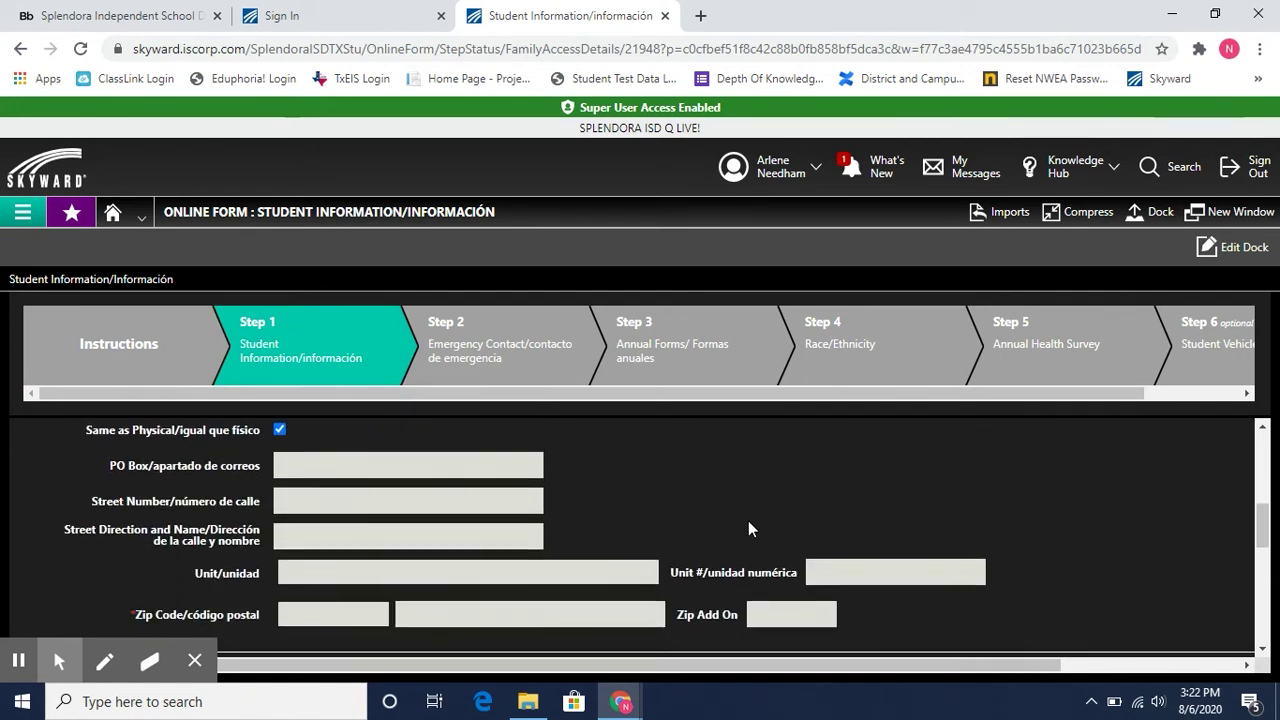
{"action": "scroll", "coordinate": [748, 526], "scroll_direction": "down", "scroll_amount": 2}
{"action": "scroll", "coordinate": [700, 525], "scroll_direction": "up", "scroll_amount": 1}
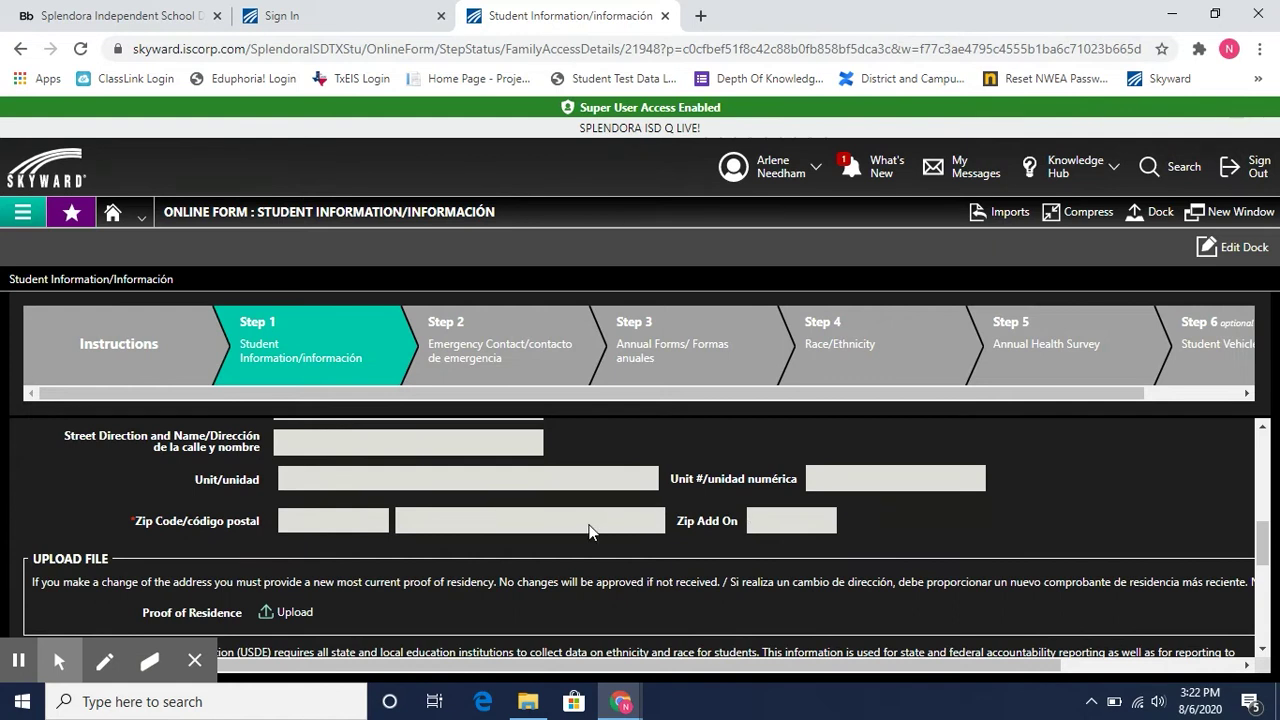
{"action": "scroll", "coordinate": [590, 528], "scroll_direction": "down", "scroll_amount": 1}
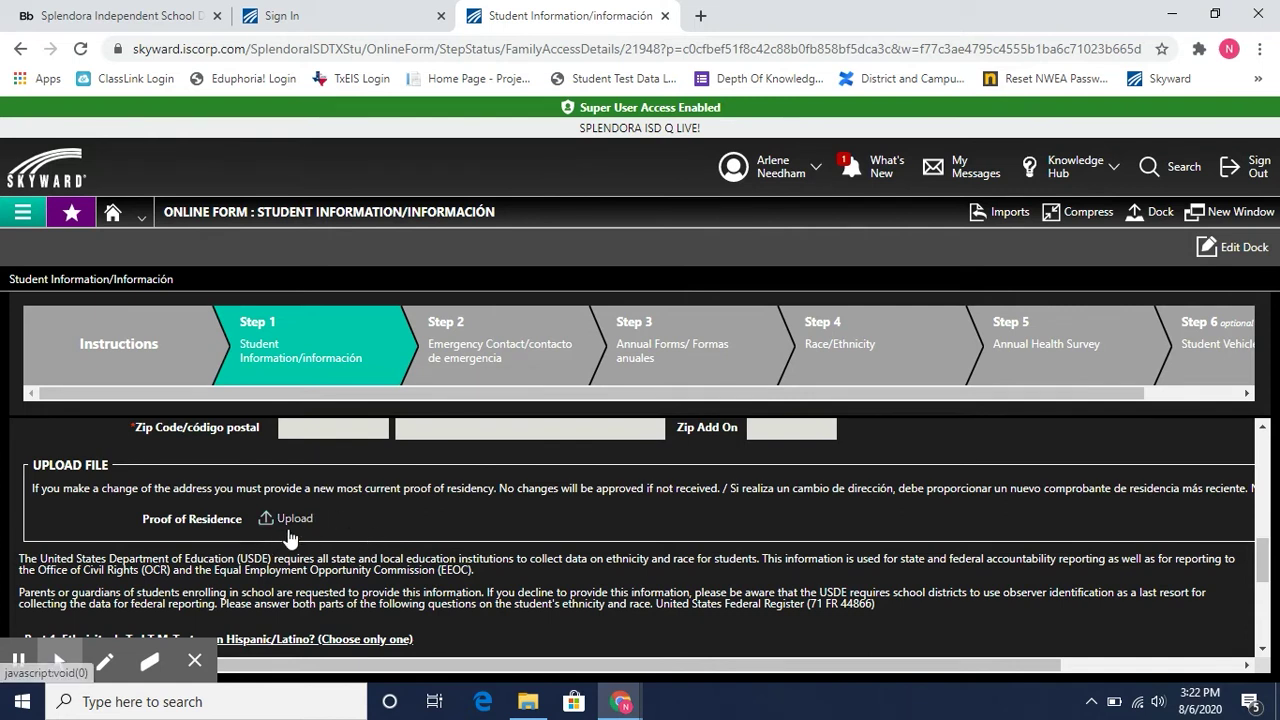
{"action": "scroll", "coordinate": [502, 530], "scroll_direction": "down", "scroll_amount": 2}
{"action": "scroll", "coordinate": [502, 535], "scroll_direction": "down", "scroll_amount": 2}
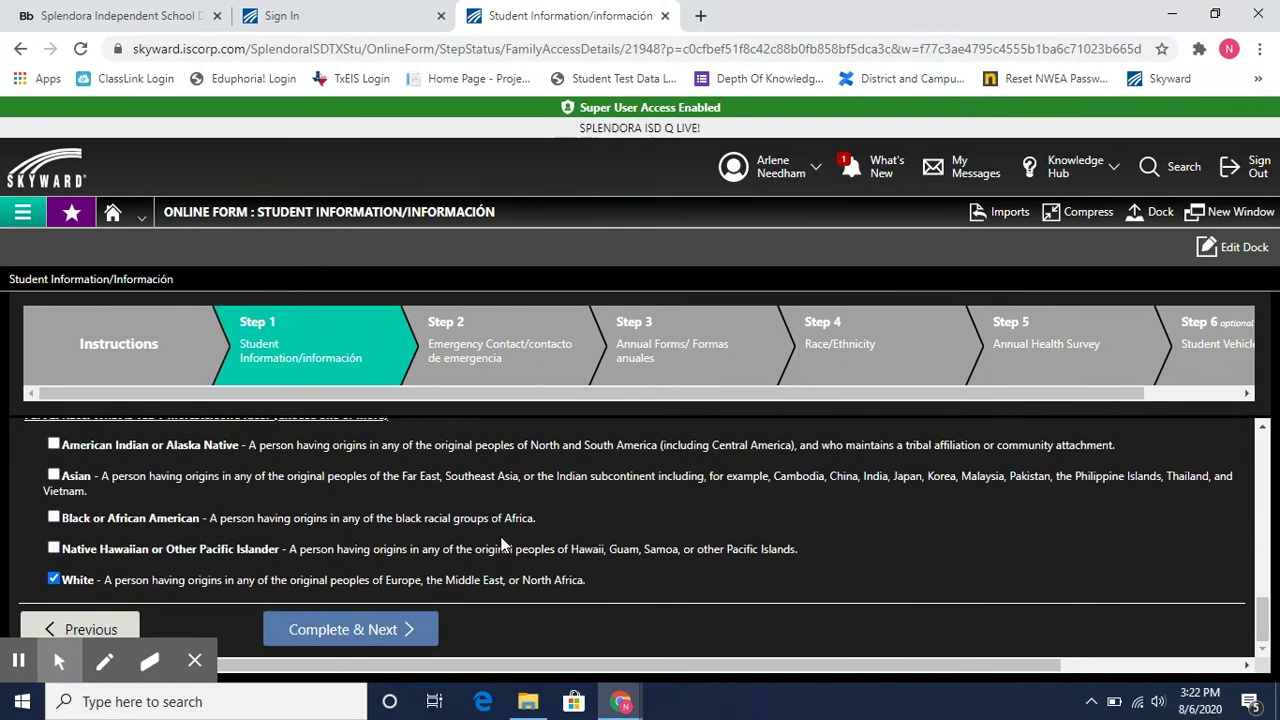
{"action": "left_click", "coordinate": [395, 632]}
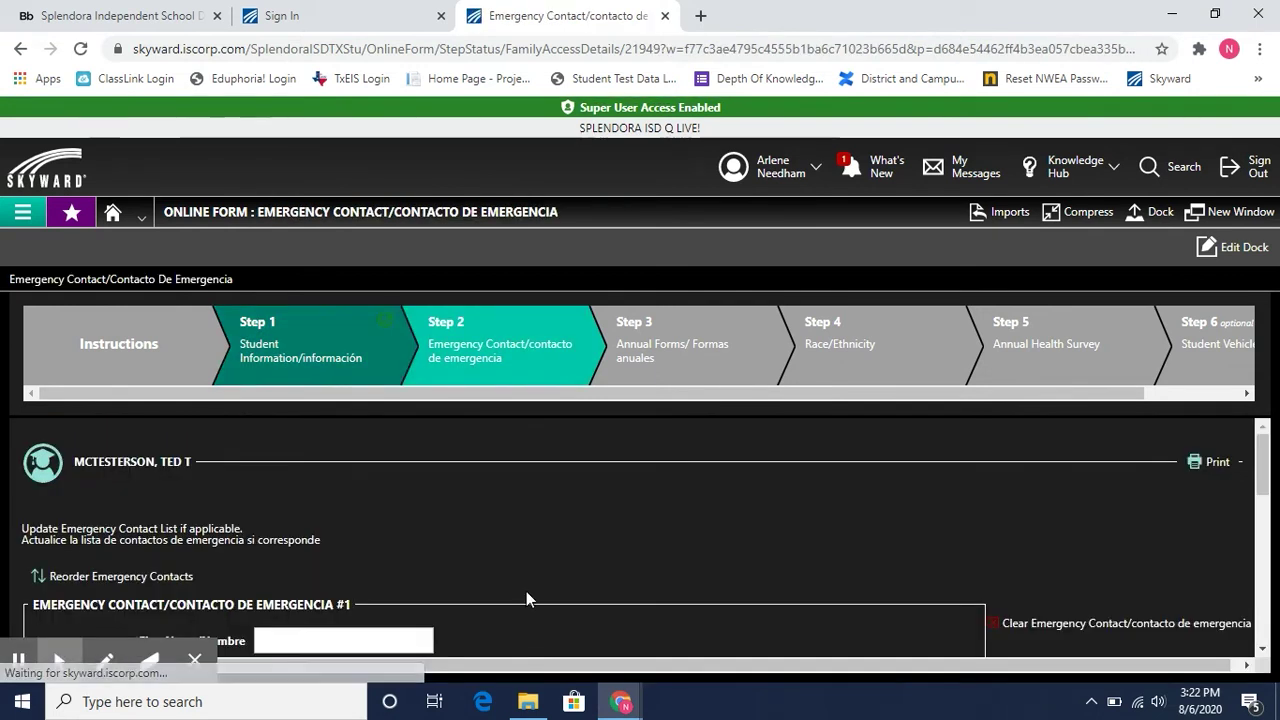
{"action": "scroll", "coordinate": [538, 489], "scroll_direction": "down", "scroll_amount": 1}
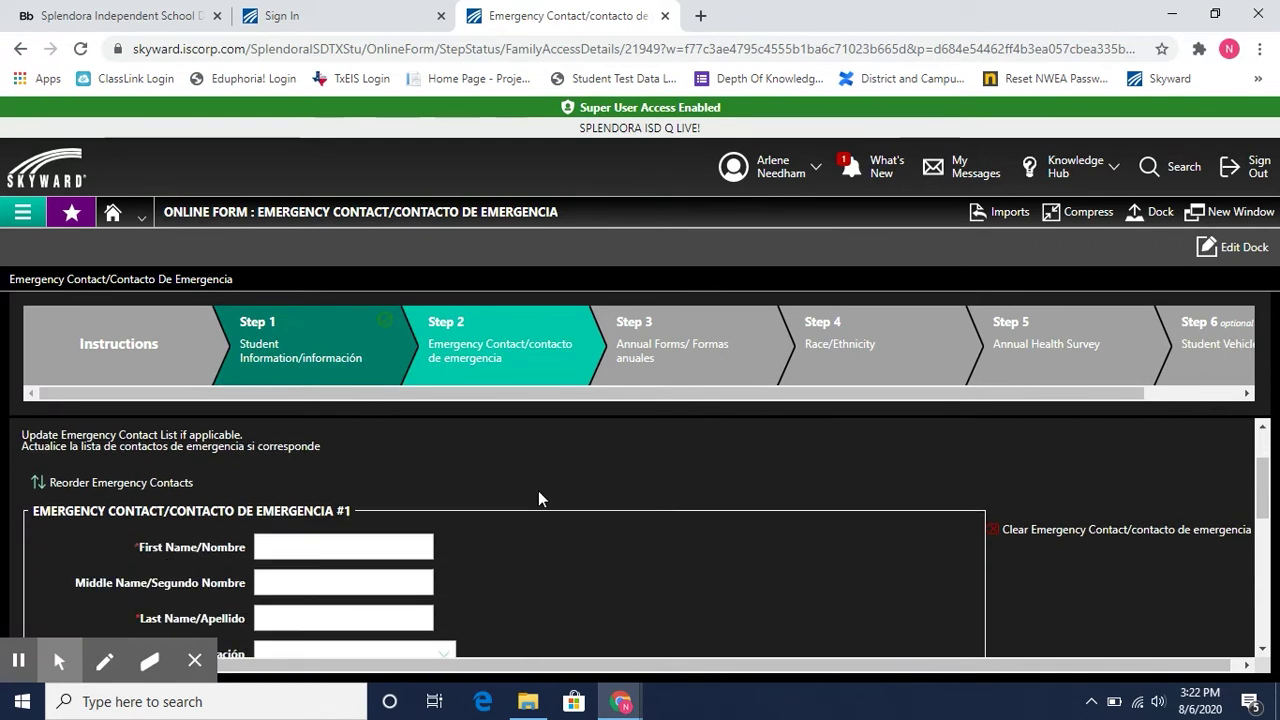
{"action": "scroll", "coordinate": [538, 490], "scroll_direction": "down", "scroll_amount": 1}
{"action": "scroll", "coordinate": [538, 490], "scroll_direction": "down", "scroll_amount": 1}
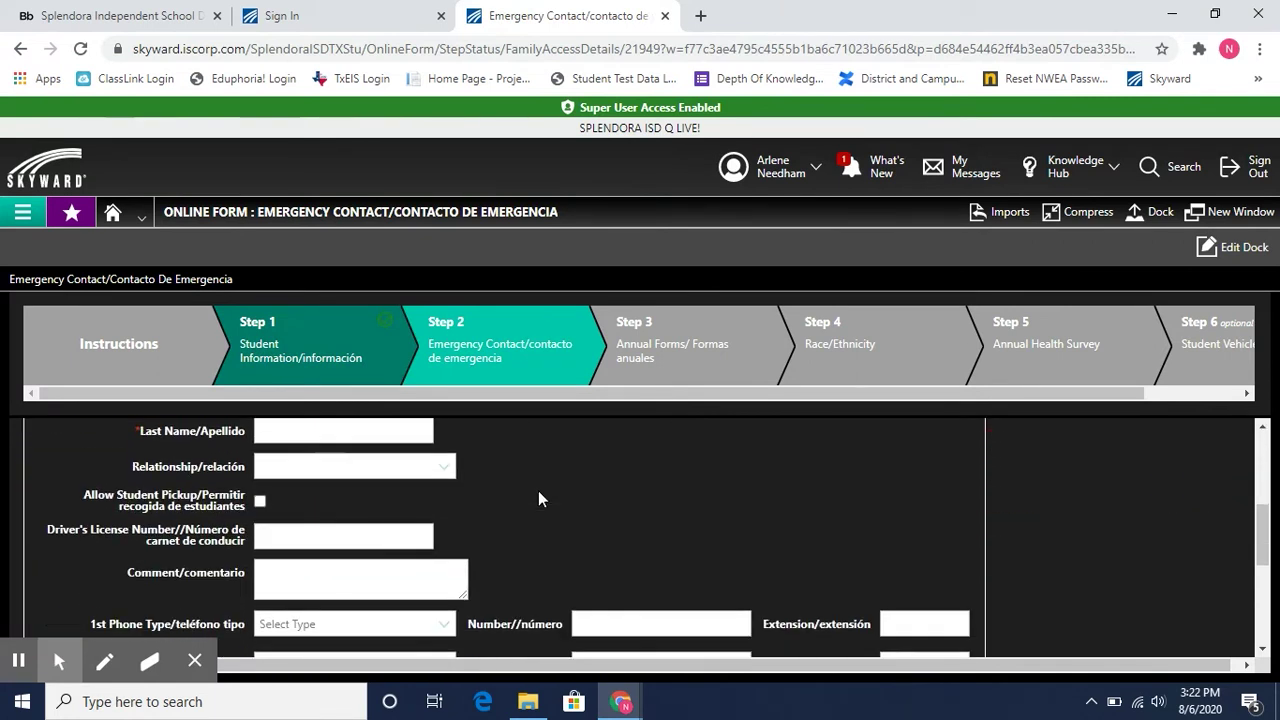
{"action": "scroll", "coordinate": [538, 490], "scroll_direction": "down", "scroll_amount": 1}
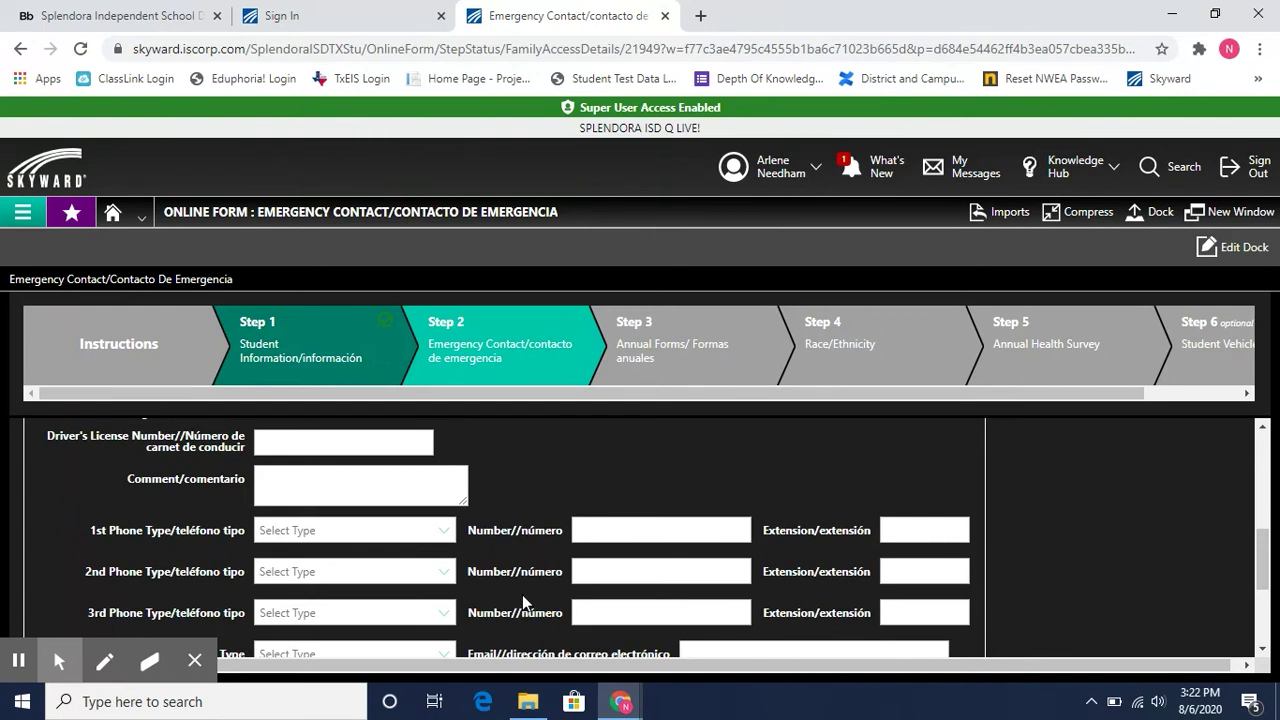
{"action": "scroll", "coordinate": [522, 600], "scroll_direction": "down", "scroll_amount": 1}
{"action": "scroll", "coordinate": [522, 600], "scroll_direction": "down", "scroll_amount": 1}
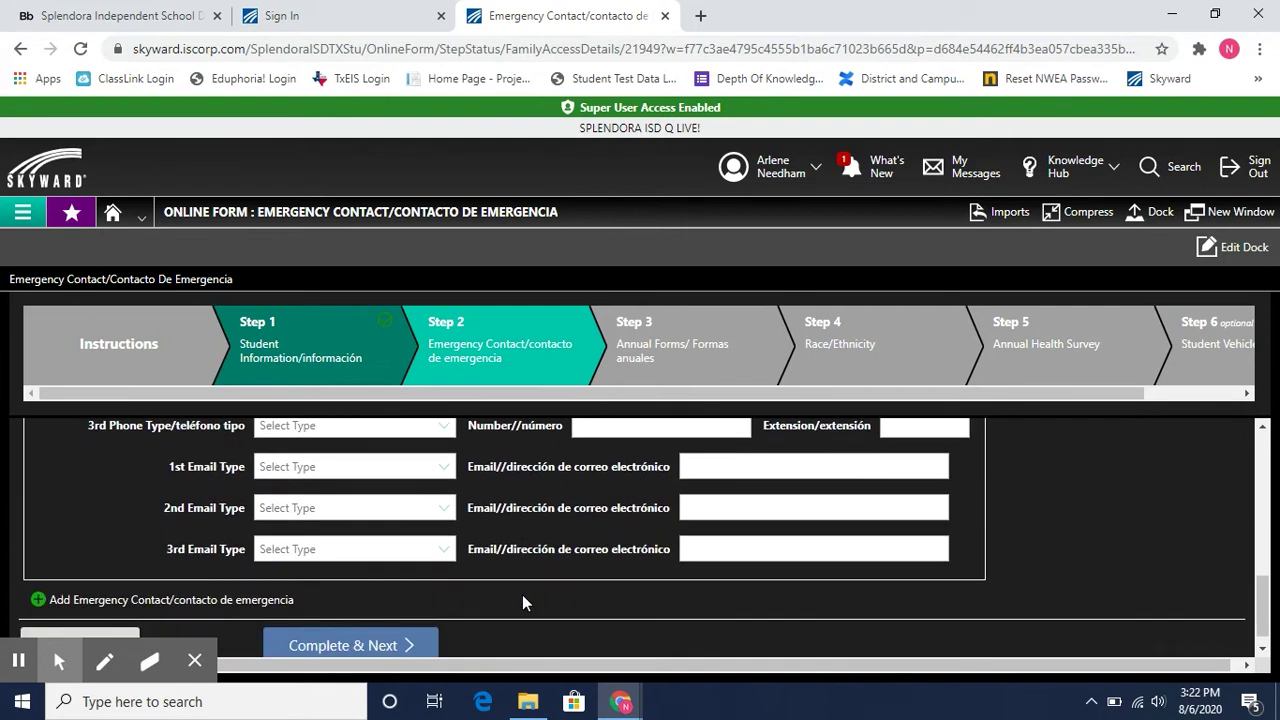
{"action": "scroll", "coordinate": [522, 598], "scroll_direction": "down", "scroll_amount": 1}
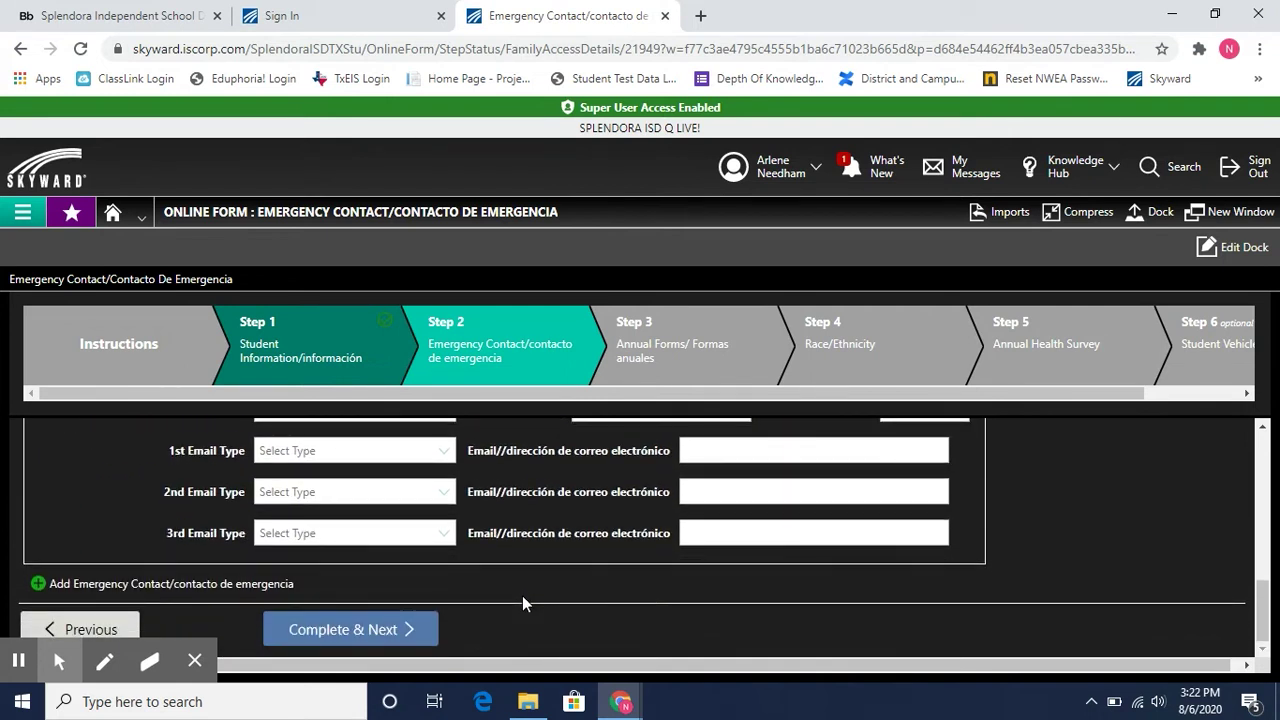
Step: Mark Step 2 Emergency Contact complete and advance to Step 3 Annual Forms
{"action": "left_click", "coordinate": [350, 630]}
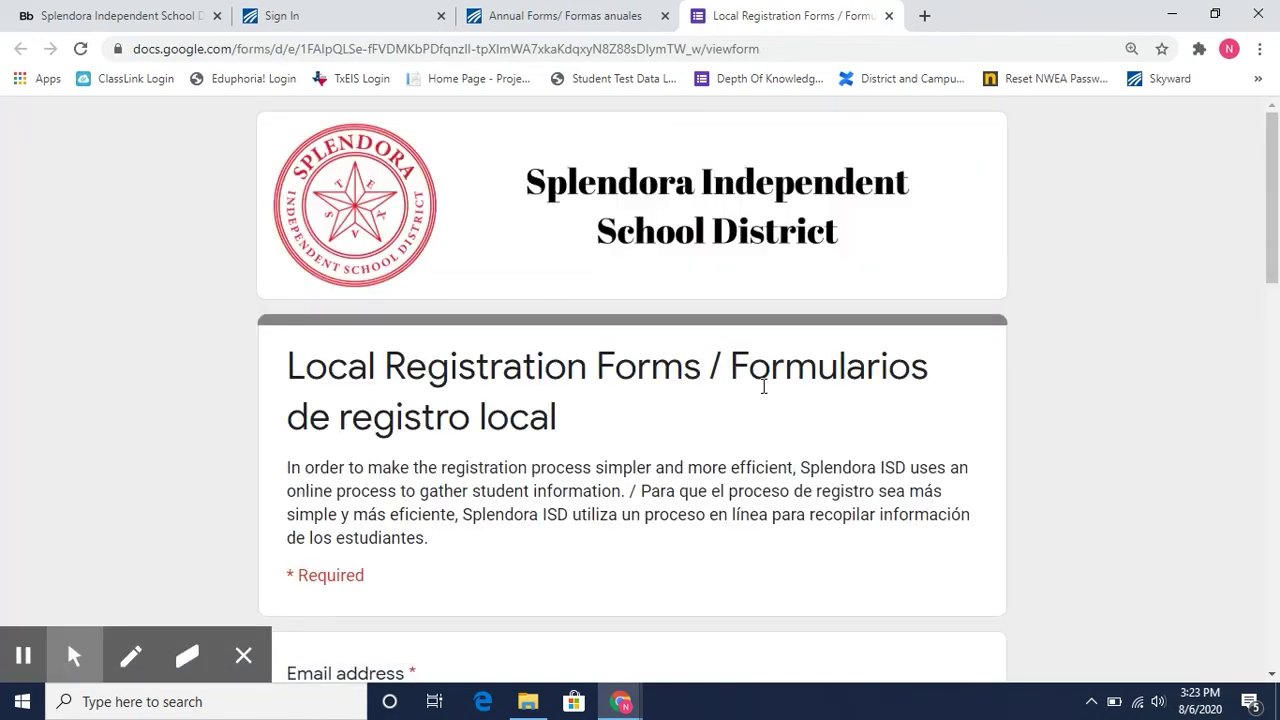
Step: Read through the Local Registration Forms Google Form, then close its tab to return to Skyward
{"action": "scroll", "coordinate": [784, 386], "scroll_direction": "down", "scroll_amount": 1}
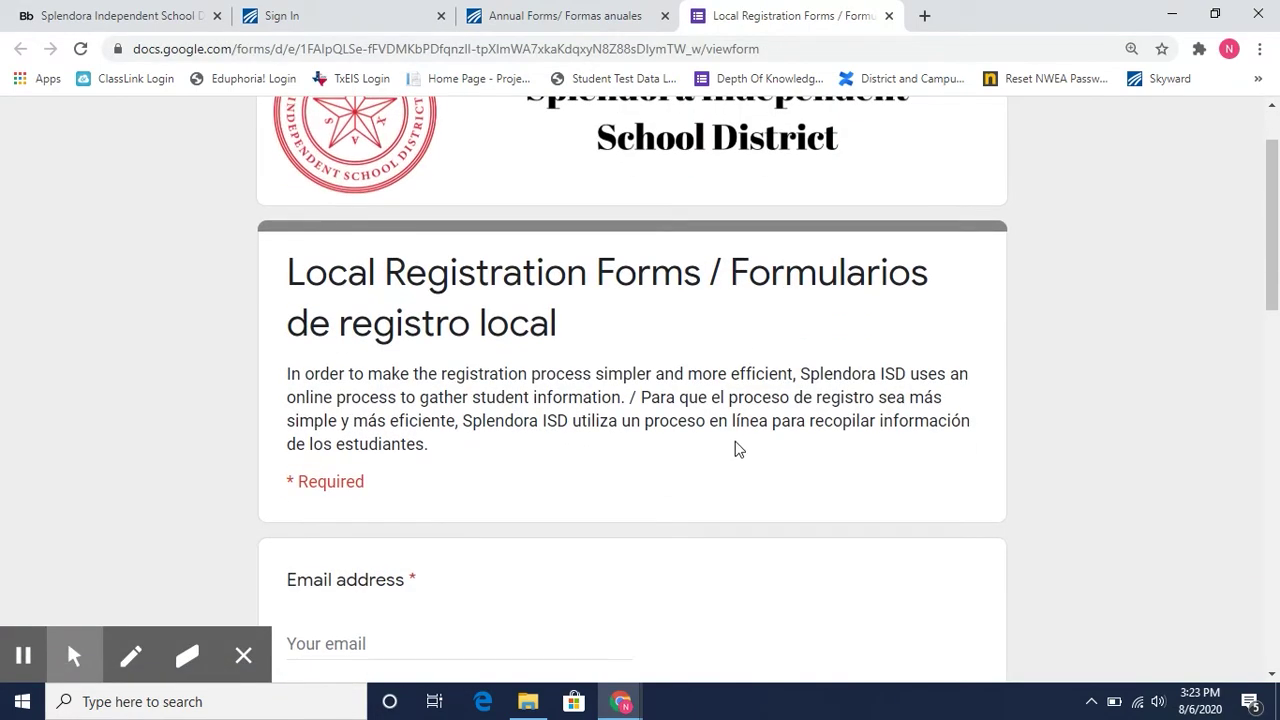
{"action": "scroll", "coordinate": [736, 452], "scroll_direction": "down", "scroll_amount": 2}
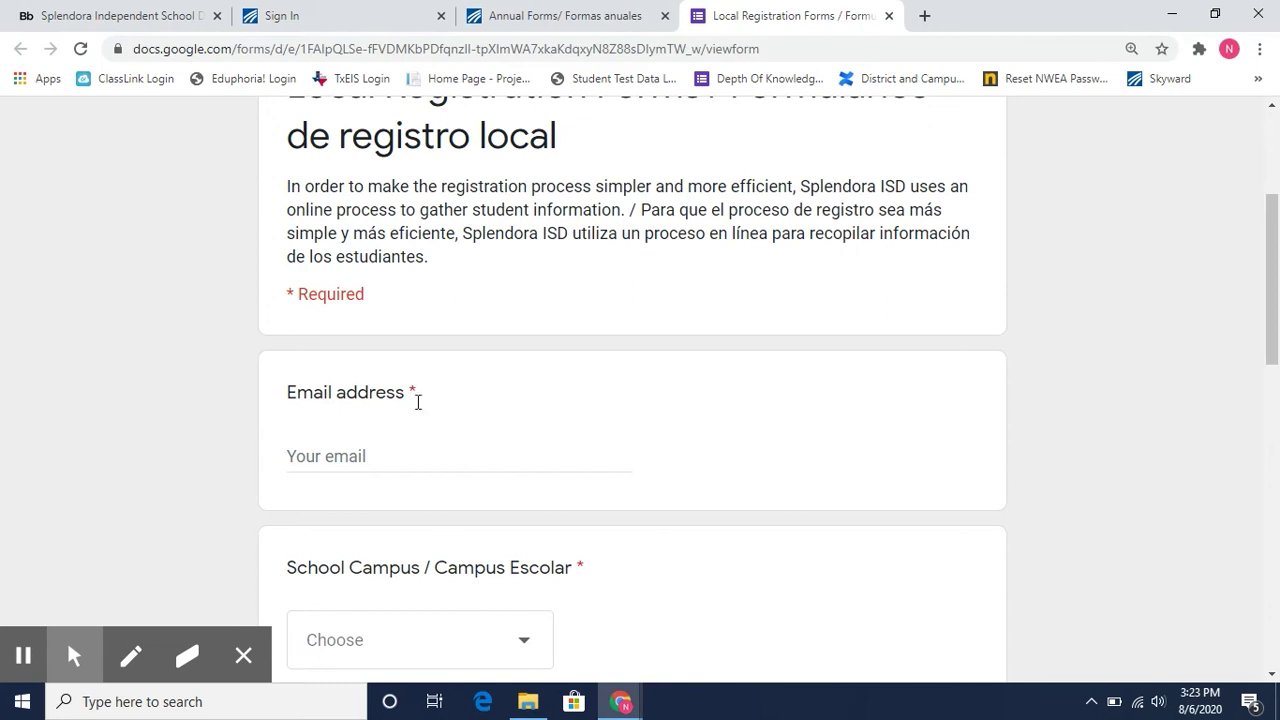
{"action": "scroll", "coordinate": [552, 444], "scroll_direction": "down", "scroll_amount": 3}
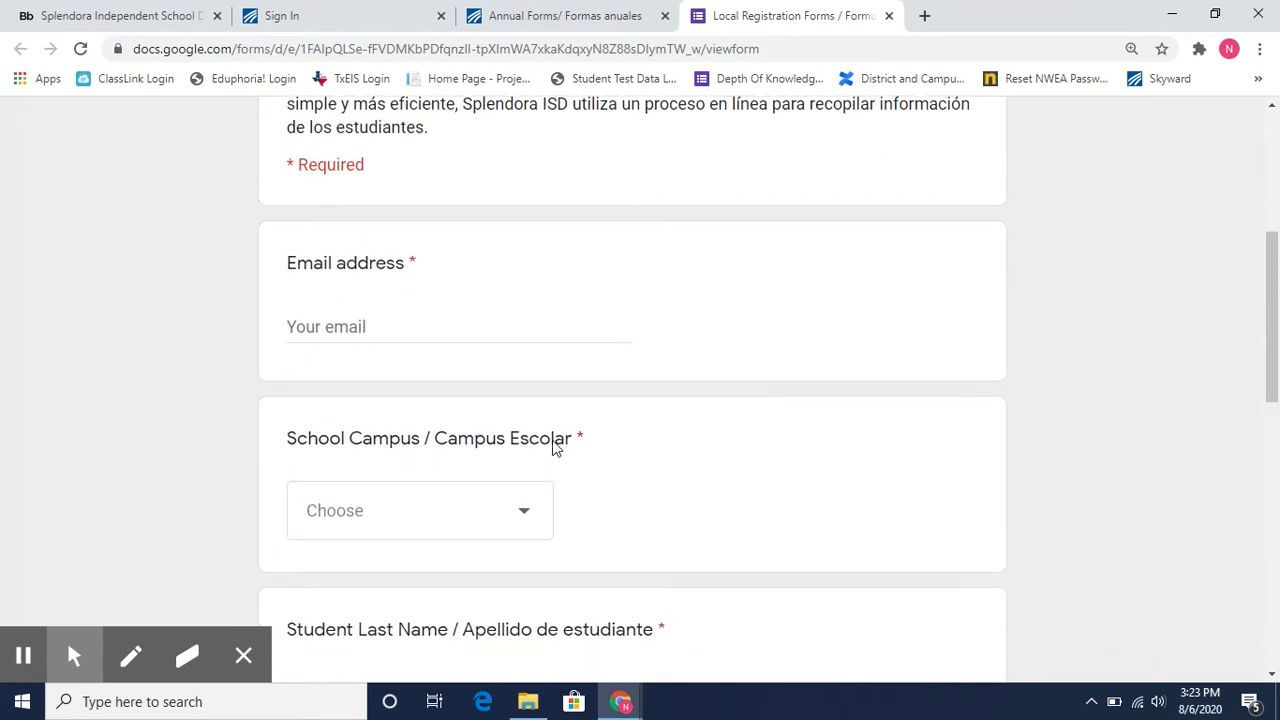
{"action": "scroll", "coordinate": [702, 425], "scroll_direction": "down", "scroll_amount": 7}
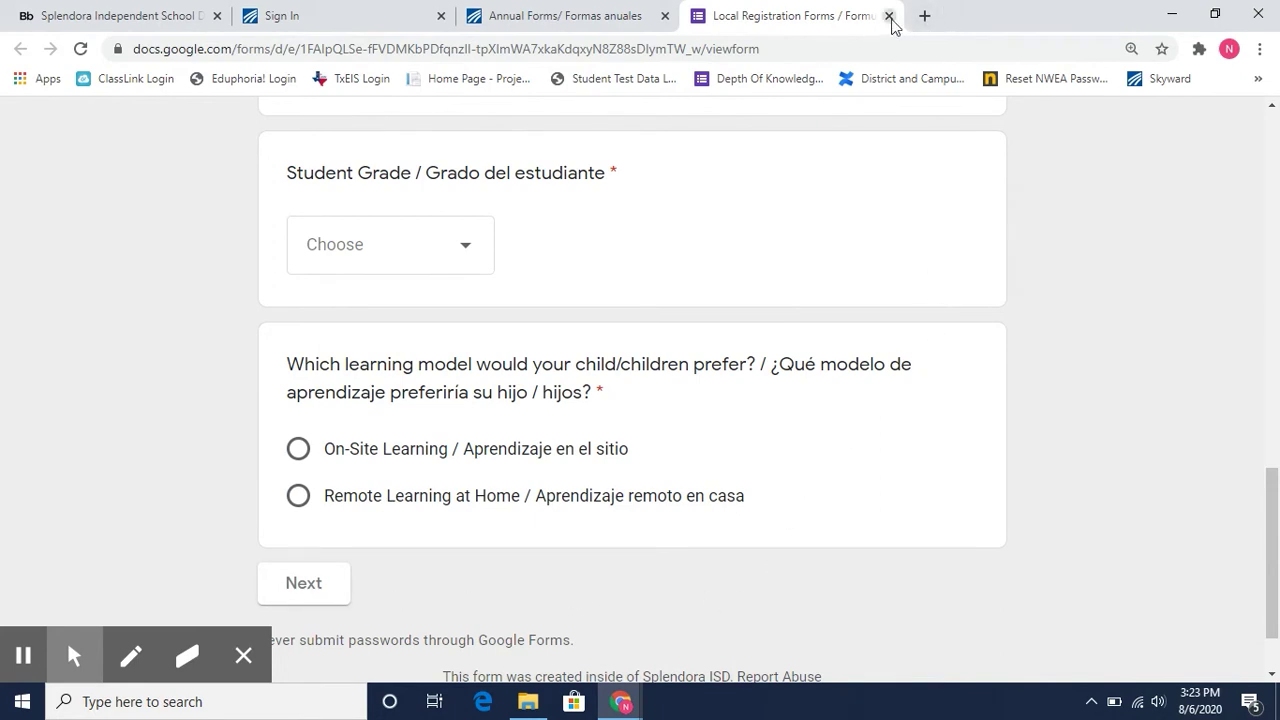
{"action": "left_click", "coordinate": [889, 16]}
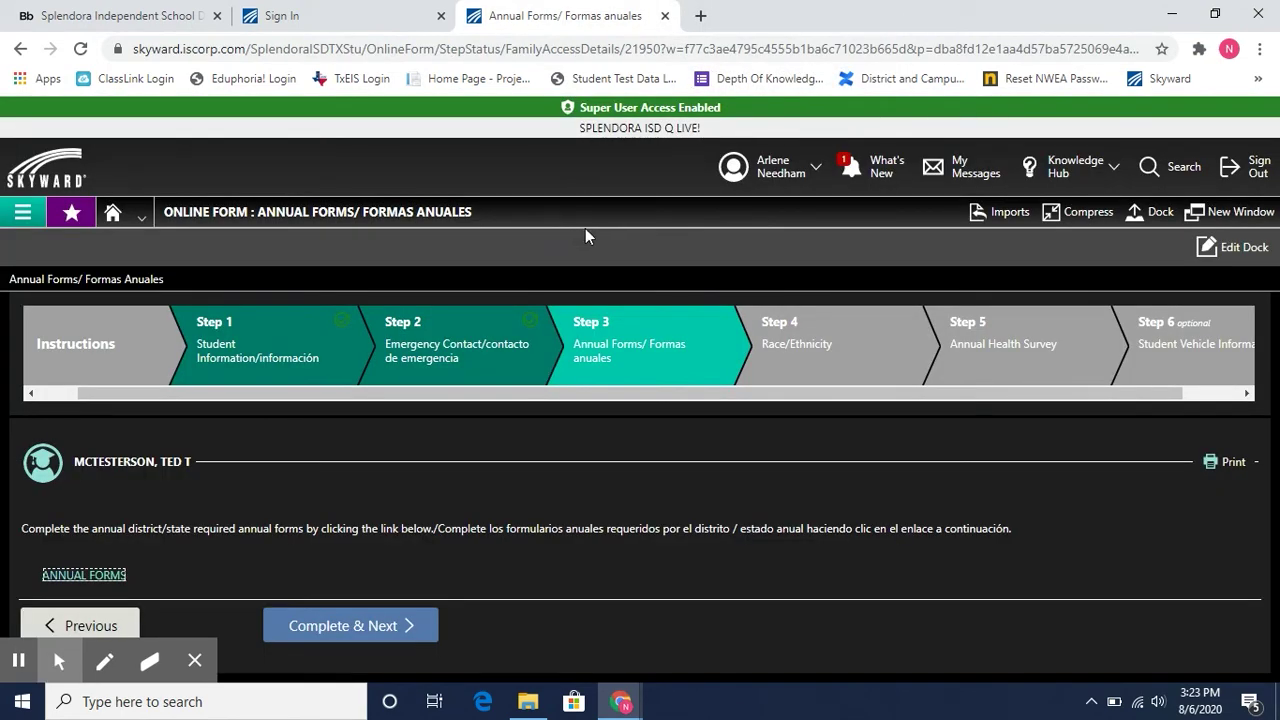
Step: Complete Annual Forms, confirm Race/Ethnicity as Not Hispanic/Latino and White, and complete Step 4
{"action": "left_click", "coordinate": [358, 637]}
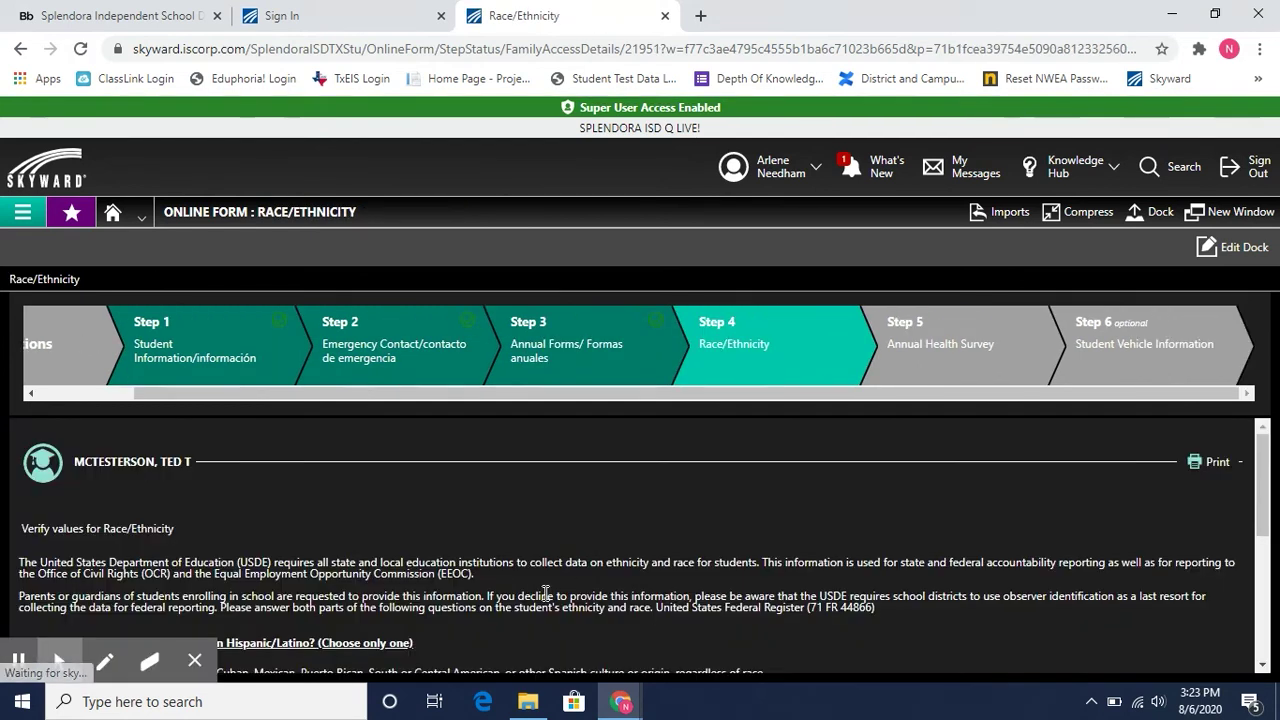
{"action": "scroll", "coordinate": [596, 561], "scroll_direction": "down", "scroll_amount": 1}
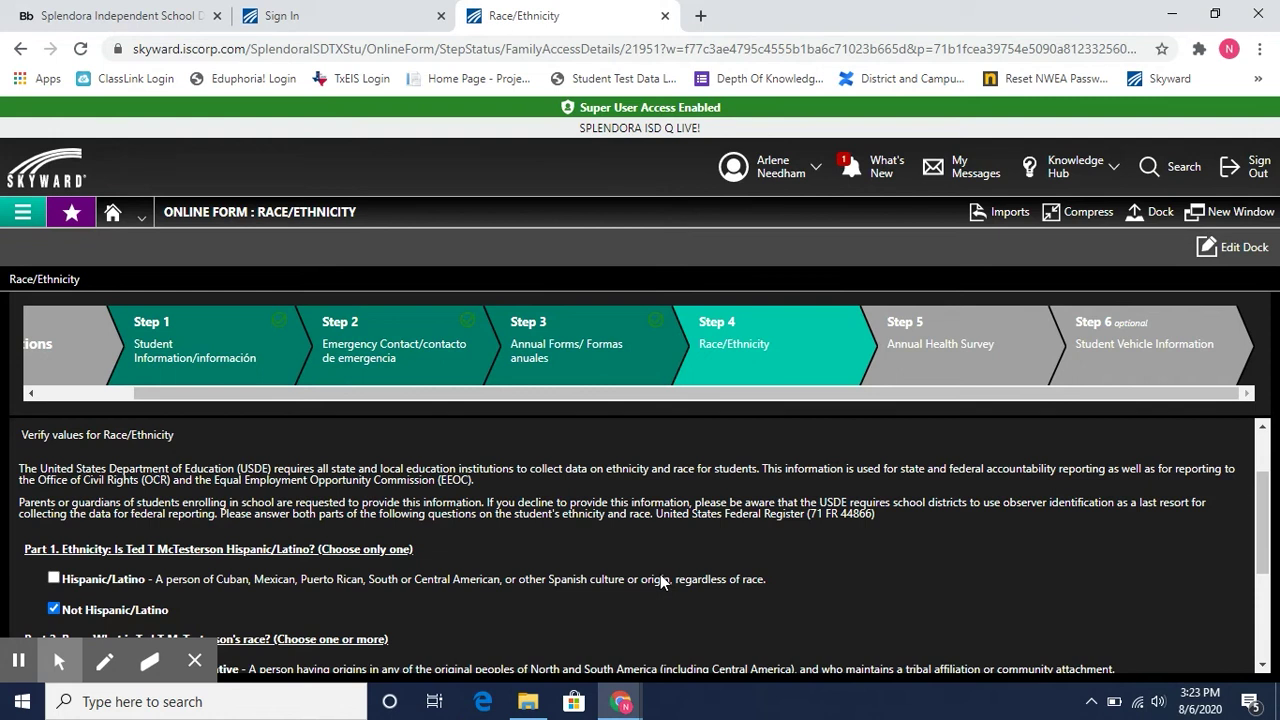
{"action": "scroll", "coordinate": [660, 579], "scroll_direction": "down", "scroll_amount": 1}
{"action": "scroll", "coordinate": [640, 563], "scroll_direction": "down", "scroll_amount": 1}
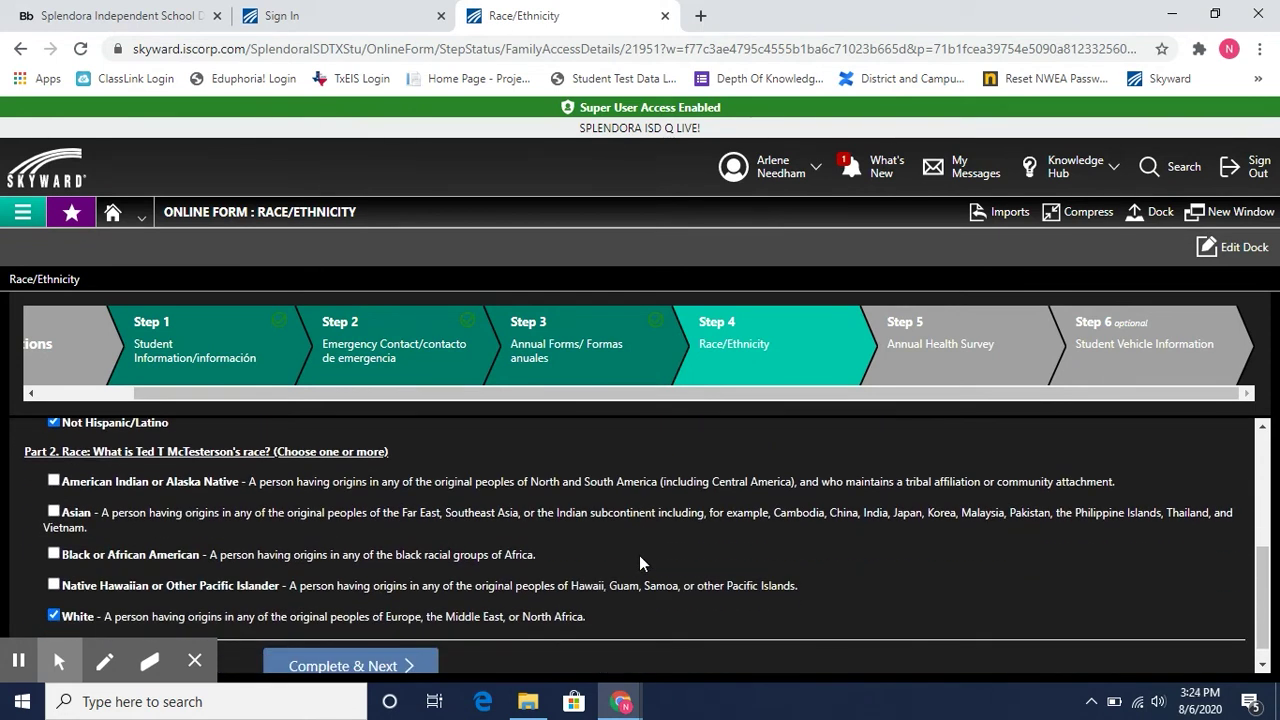
{"action": "scroll", "coordinate": [639, 555], "scroll_direction": "down", "scroll_amount": 1}
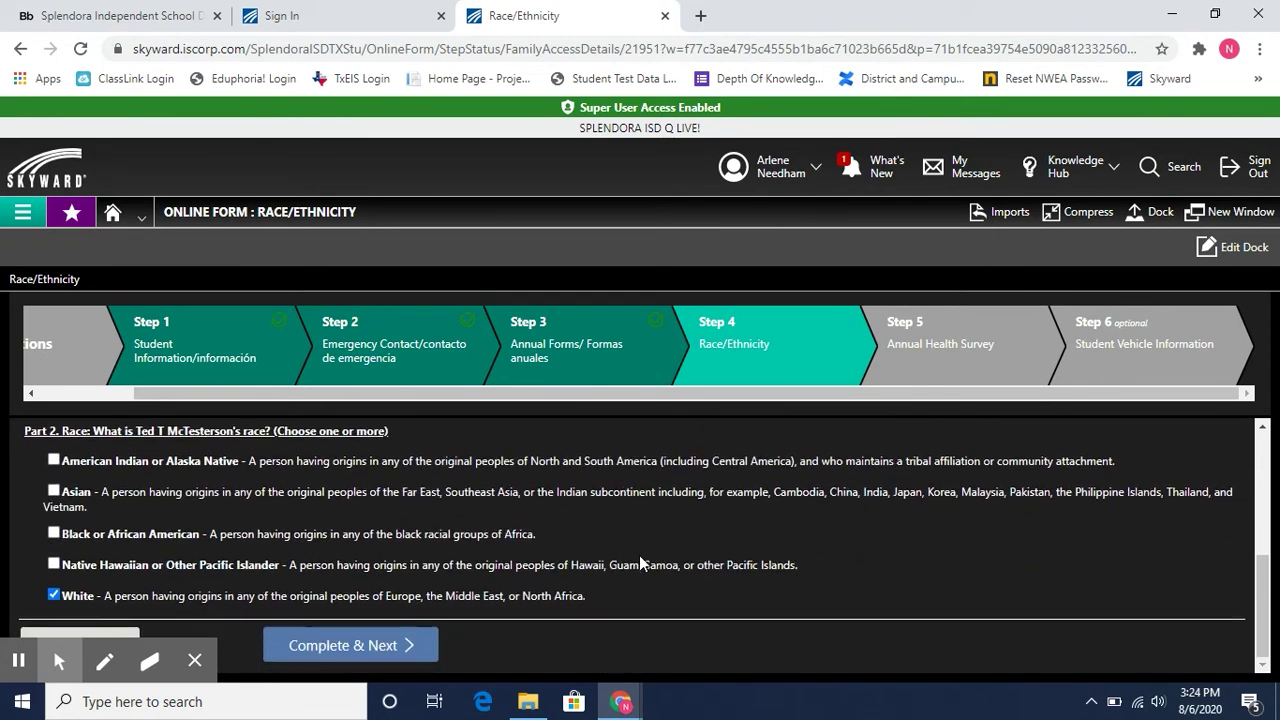
{"action": "left_click", "coordinate": [350, 647]}
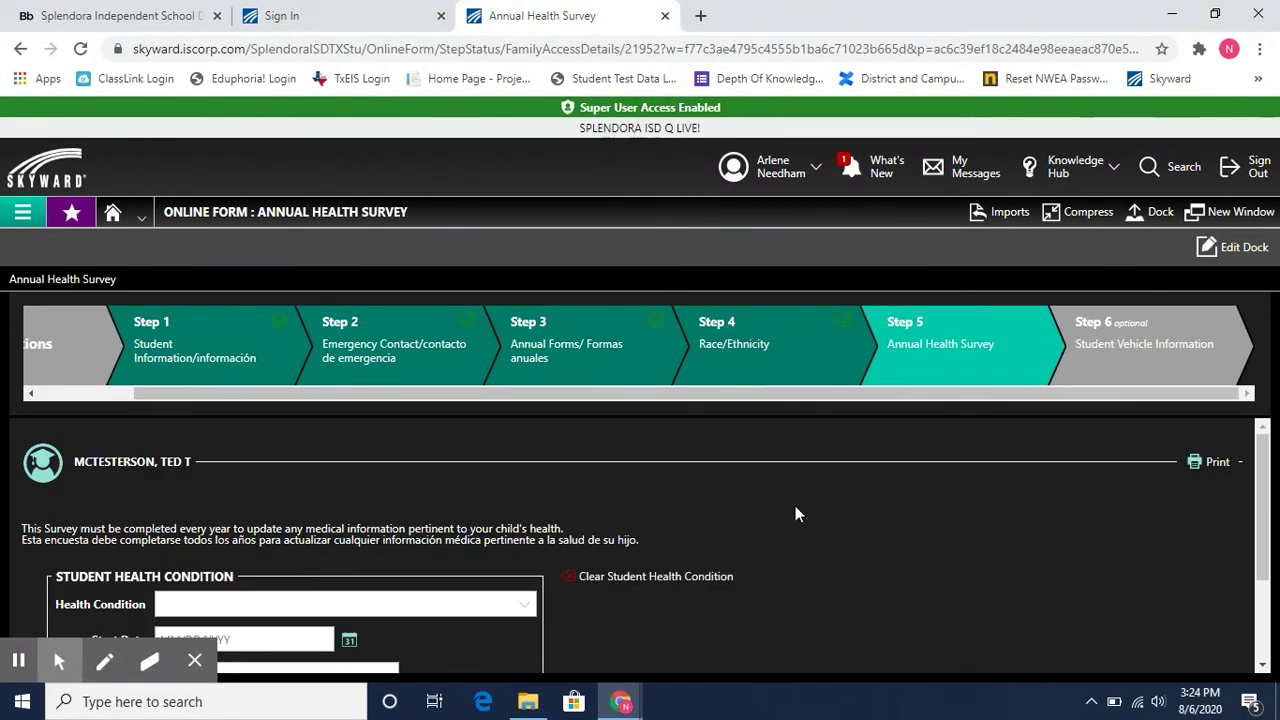
Step: Browse the Health Condition list without selecting any condition, then complete Step 5 Annual Health Survey
{"action": "scroll", "coordinate": [806, 507], "scroll_direction": "down", "scroll_amount": 1}
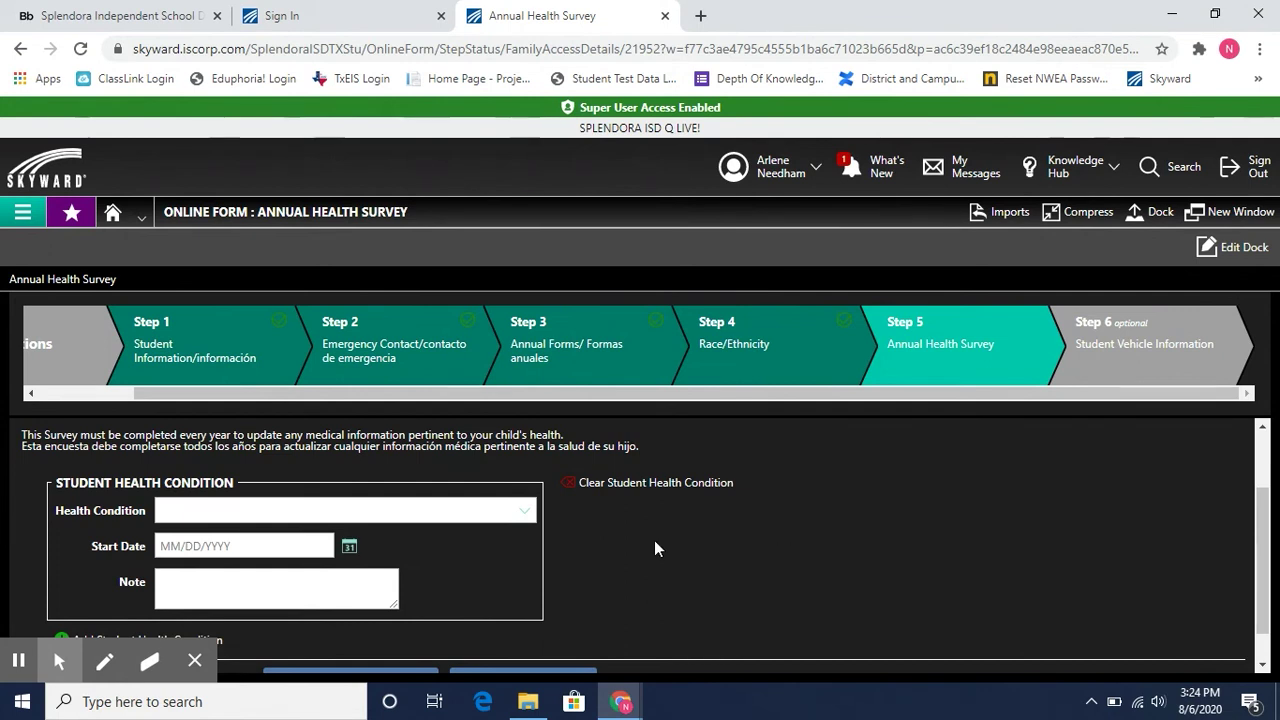
{"action": "left_click", "coordinate": [521, 515]}
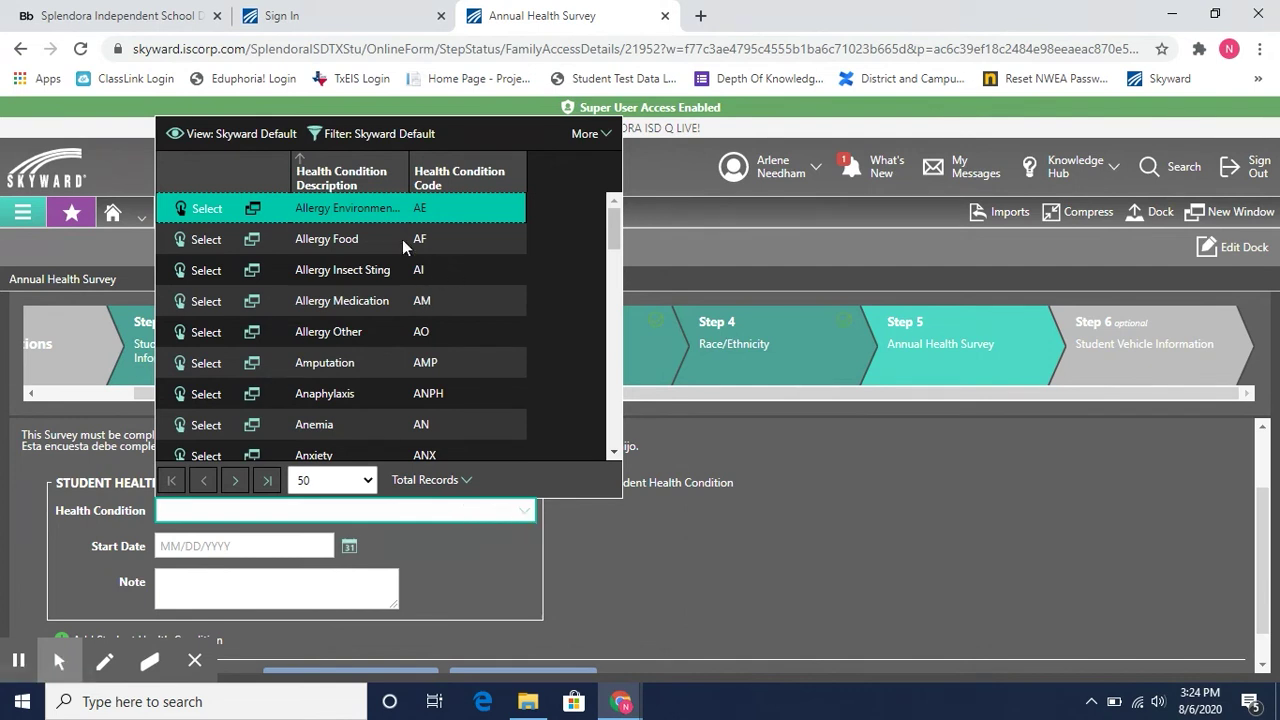
{"action": "scroll", "coordinate": [370, 308], "scroll_direction": "down", "scroll_amount": 2}
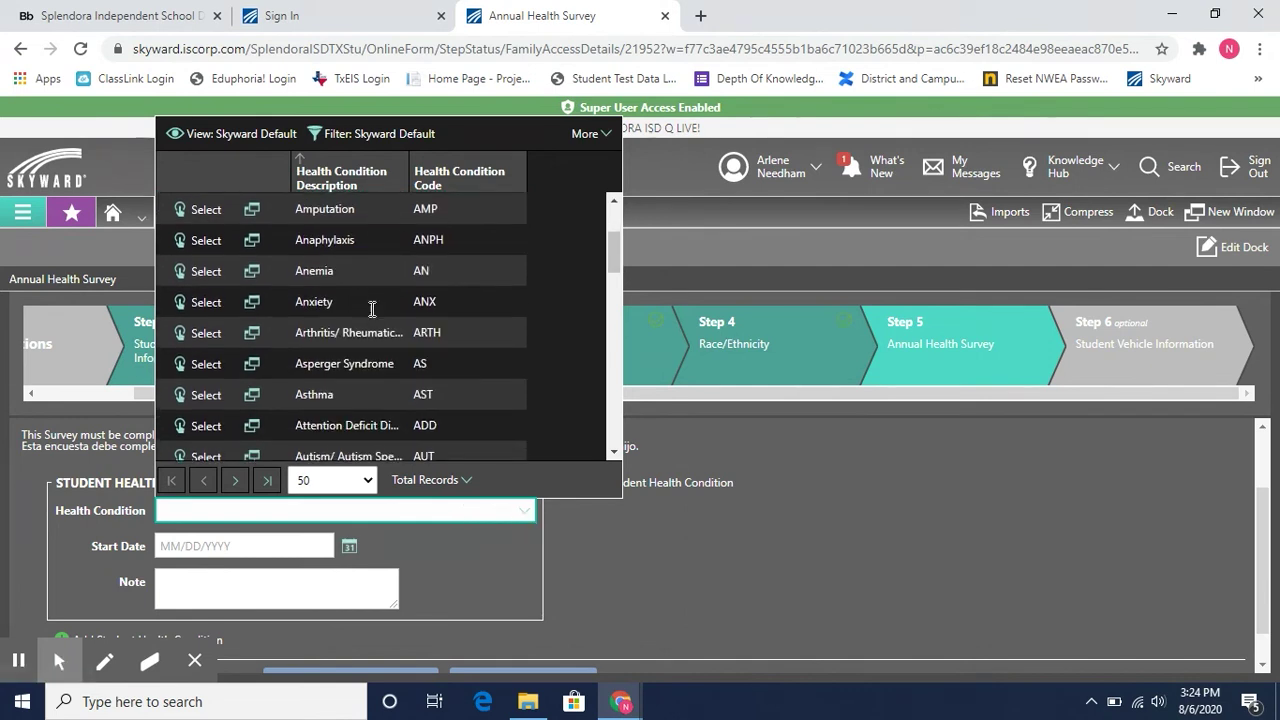
{"action": "scroll", "coordinate": [370, 310], "scroll_direction": "down", "scroll_amount": 4}
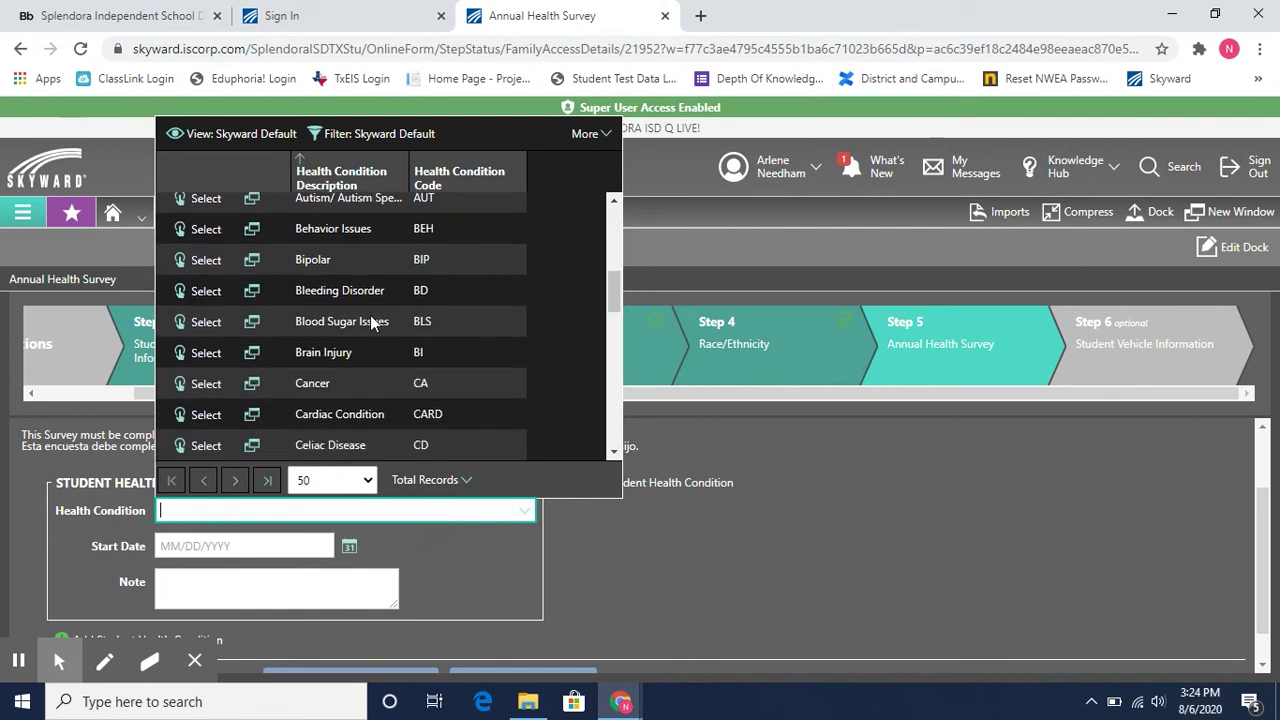
{"action": "scroll", "coordinate": [370, 322], "scroll_direction": "down", "scroll_amount": 1}
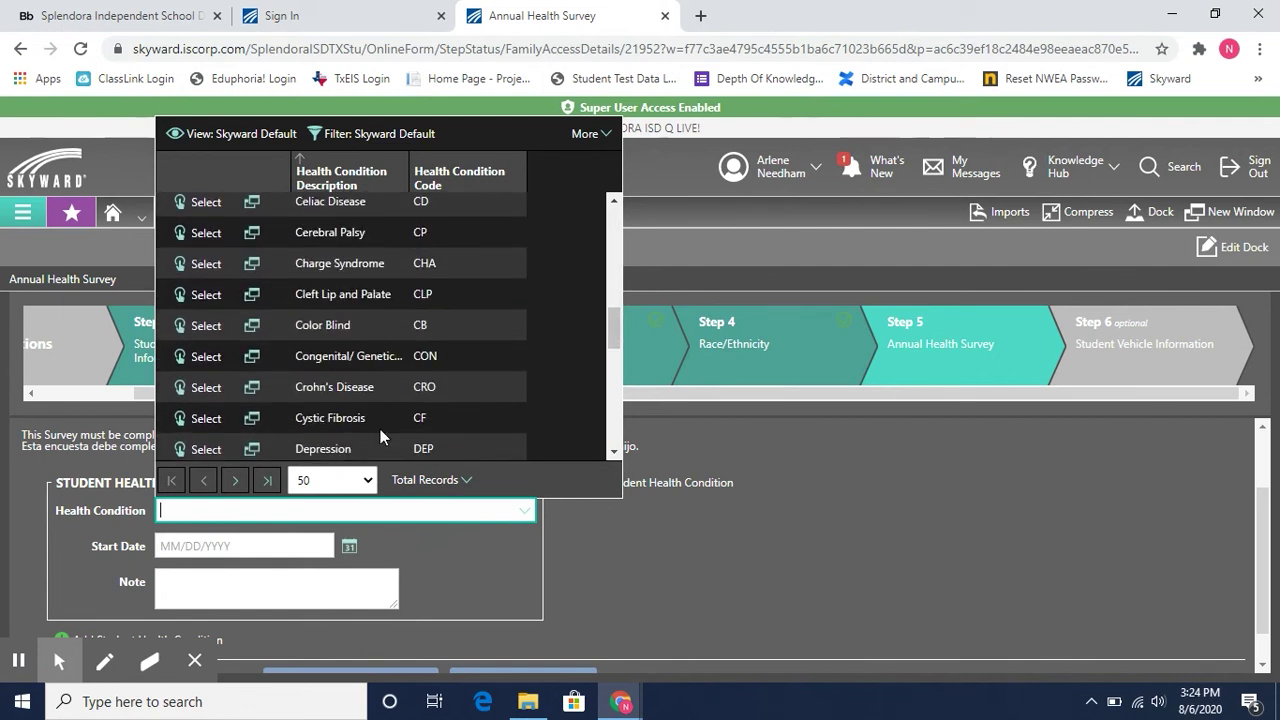
{"action": "left_click", "coordinate": [457, 573]}
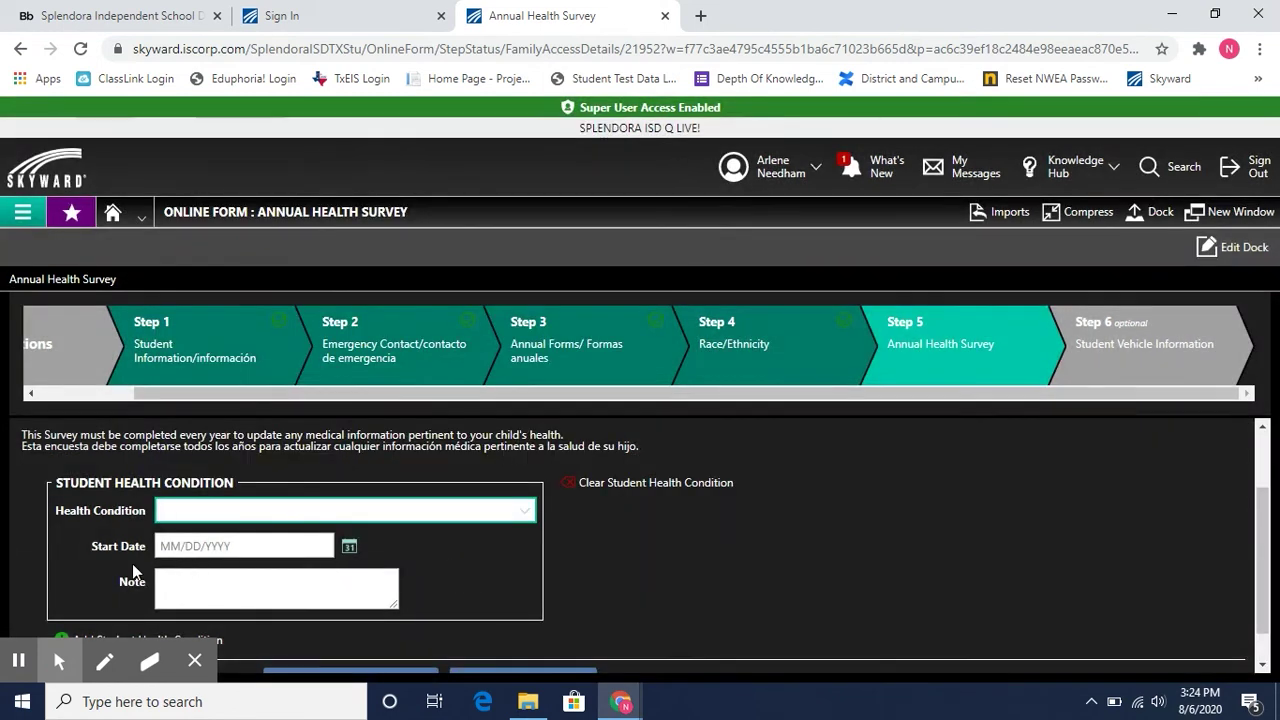
{"action": "scroll", "coordinate": [221, 597], "scroll_direction": "down", "scroll_amount": 1}
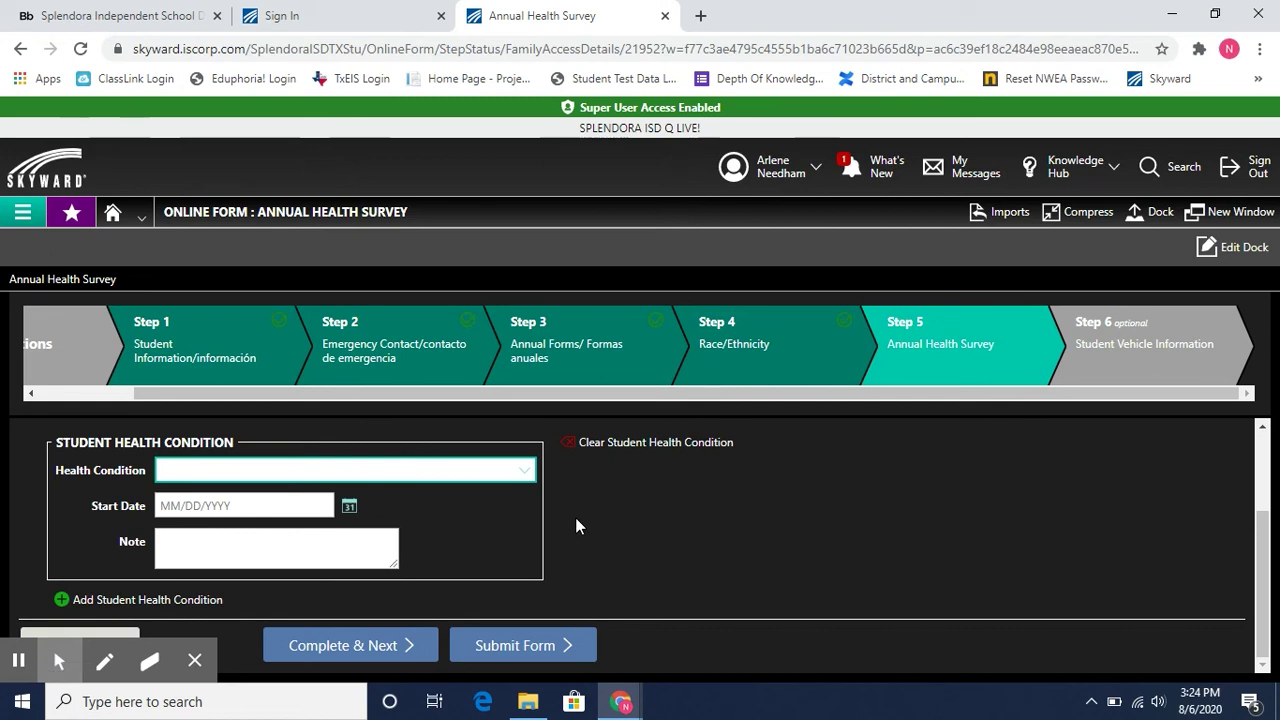
{"action": "left_click", "coordinate": [380, 646]}
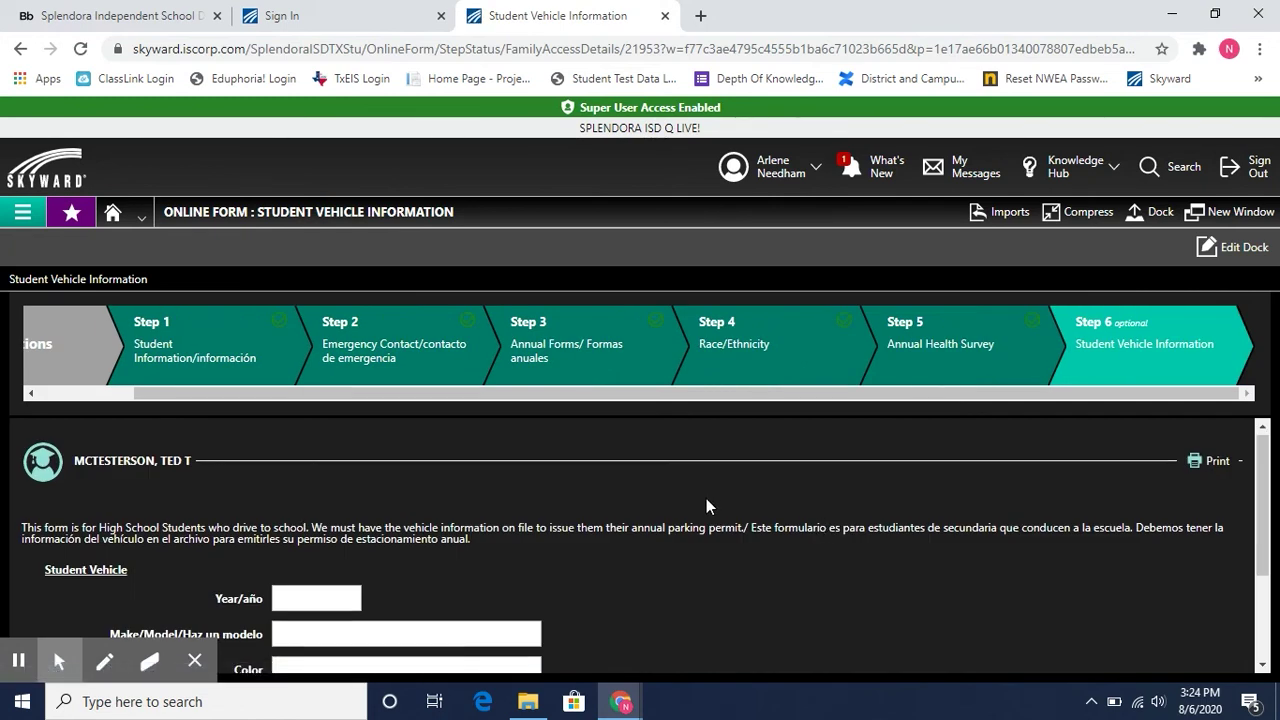
Step: Leave the Step 6 vehicle fields blank and submit the 2020-2021 Returning registration form
{"action": "scroll", "coordinate": [706, 498], "scroll_direction": "down", "scroll_amount": 3}
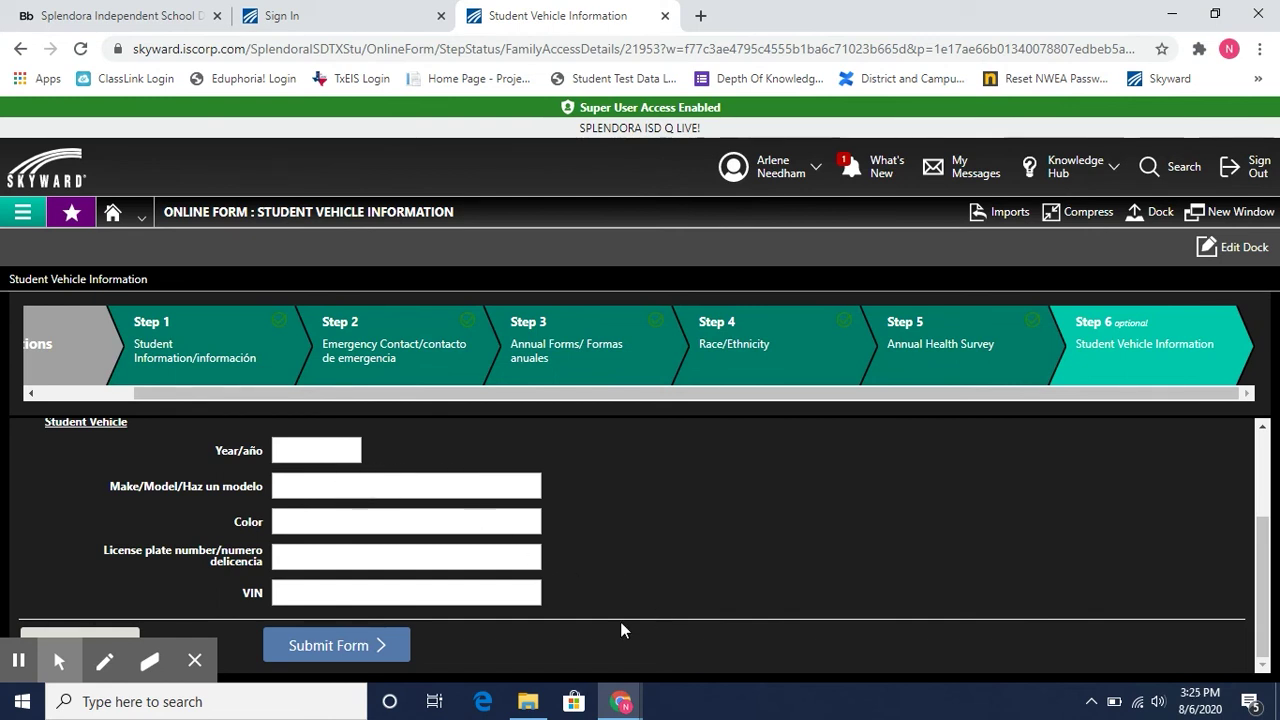
{"action": "left_click", "coordinate": [350, 648]}
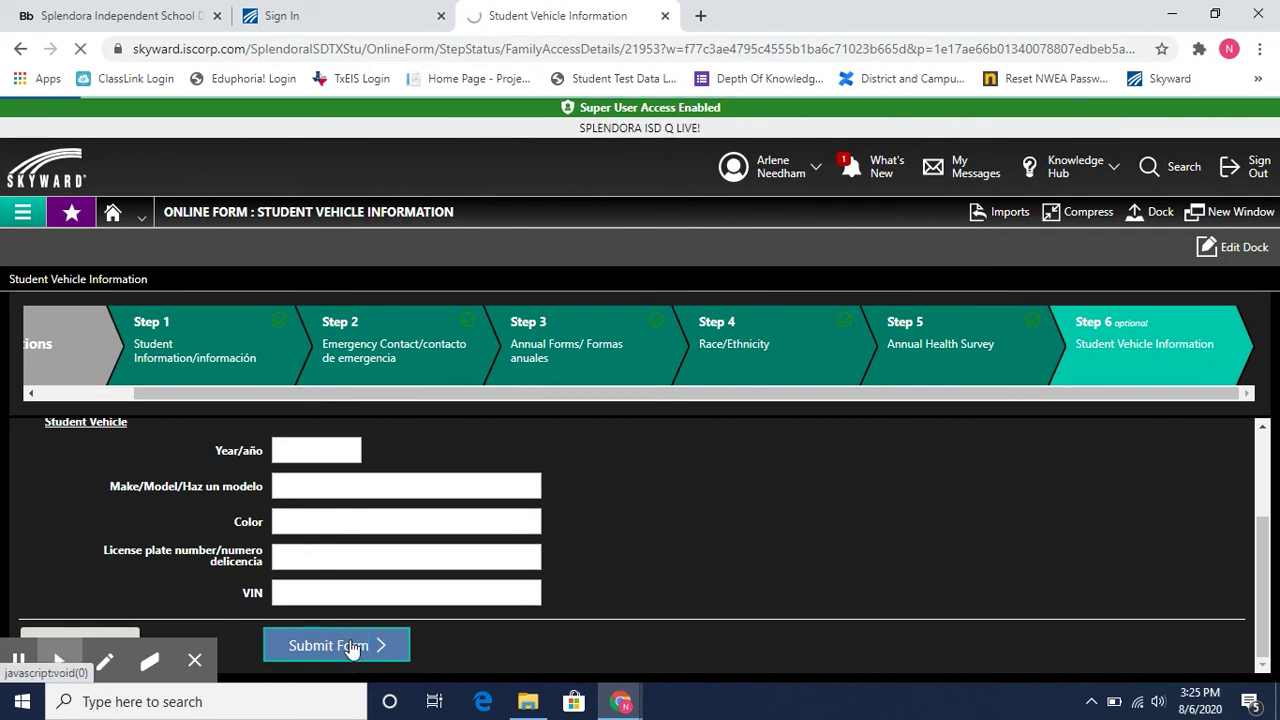